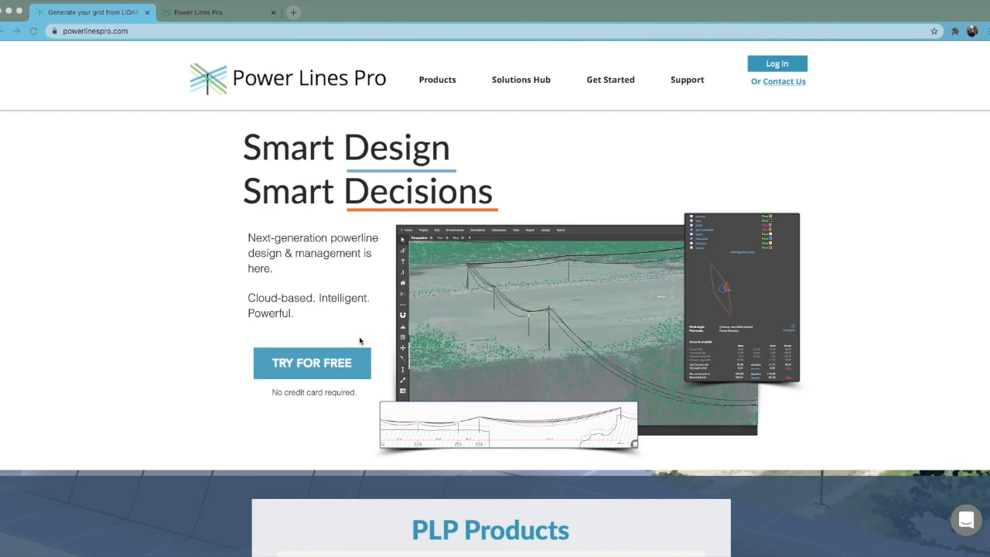
Open the free trial sign-up page from the website and switch to logging in as an existing user.
{"action": "left_click", "coordinate": [313, 363]}
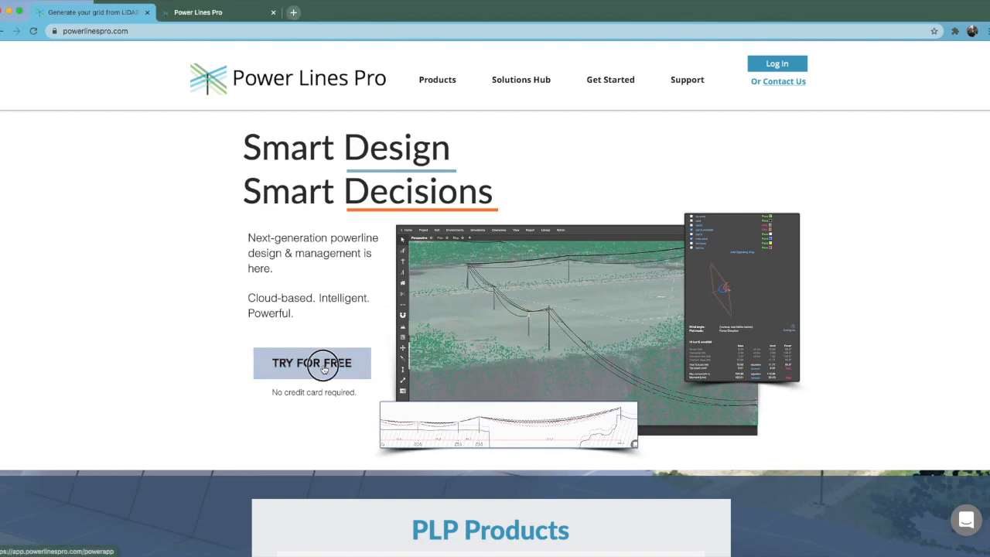
{"action": "left_click", "coordinate": [324, 367]}
{"action": "left_click", "coordinate": [465, 188]}
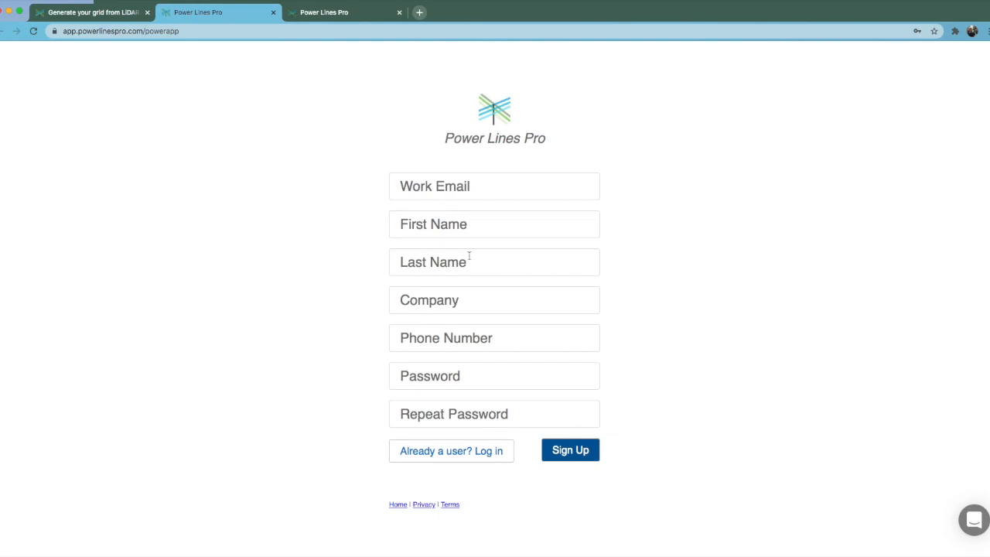
{"action": "left_click", "coordinate": [572, 451]}
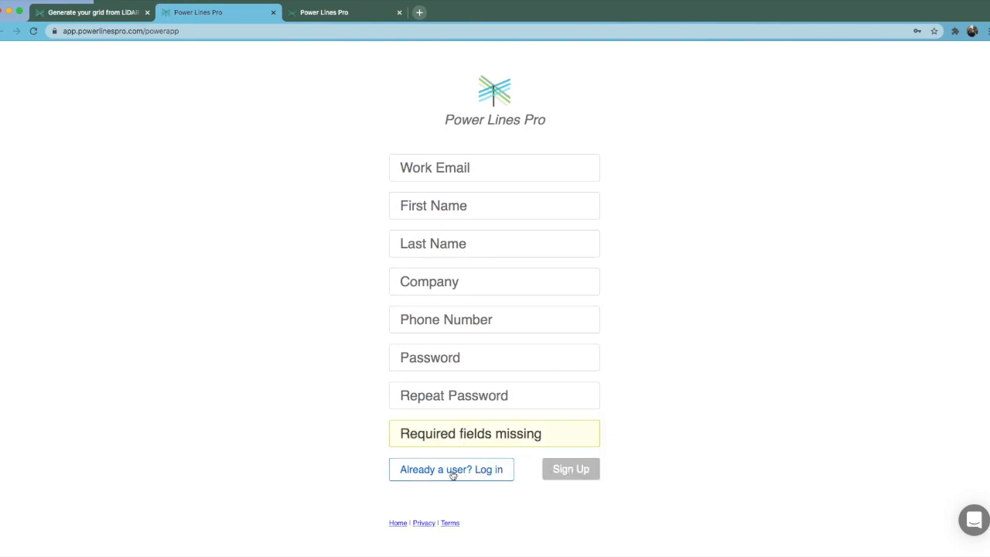
{"action": "left_click", "coordinate": [453, 471]}
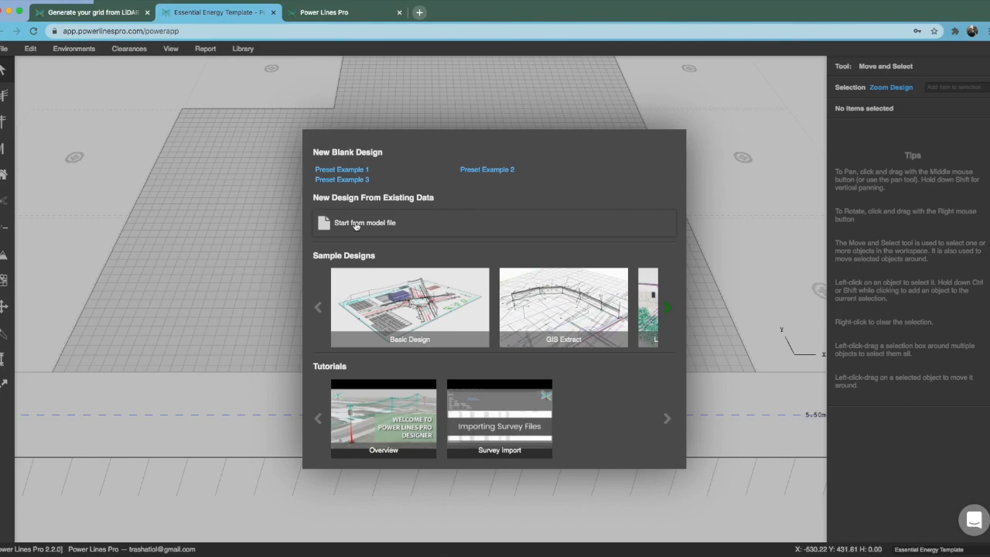
Start a new design from the existing model file Essential Energy Template.power in Downloads.
{"action": "left_click", "coordinate": [381, 224]}
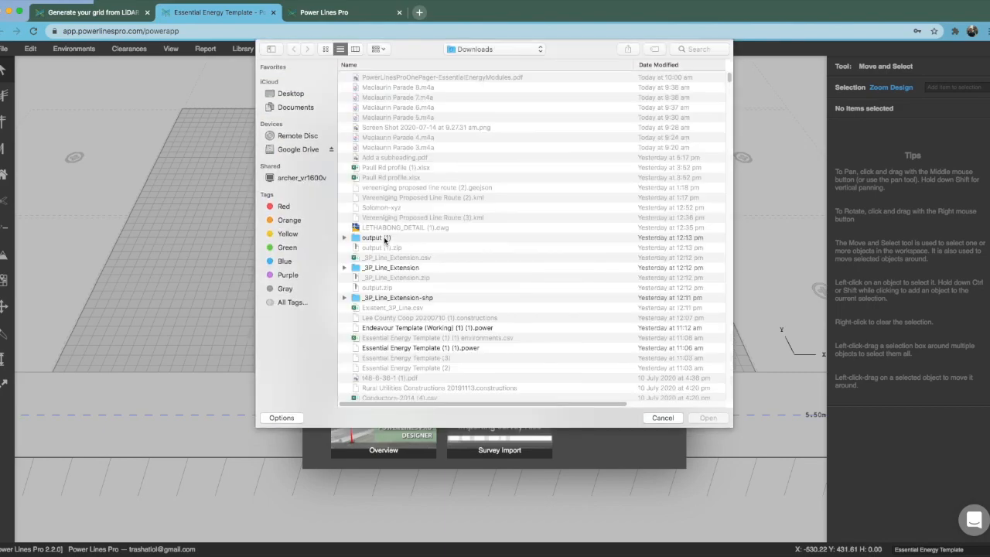
{"action": "left_click", "coordinate": [417, 216]}
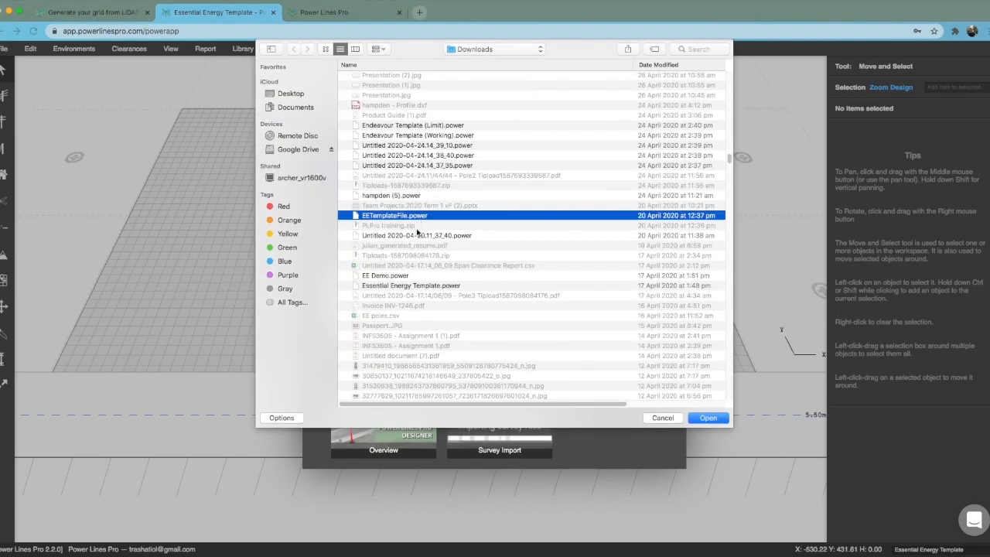
{"action": "double_click", "coordinate": [415, 286]}
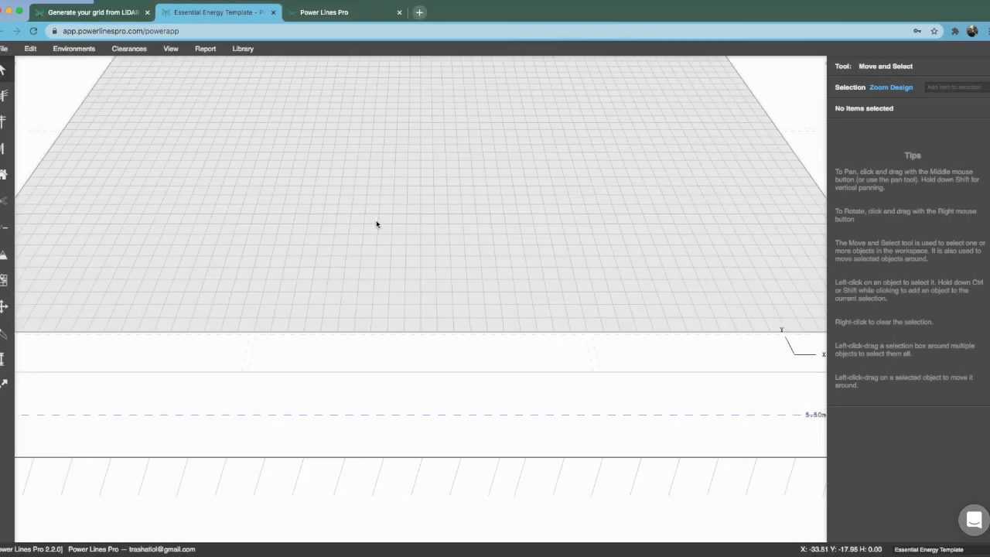
Examine the template's pole, conductor and construction libraries.
{"action": "scroll", "coordinate": [377, 224], "scroll_direction": "down", "scroll_amount": 2}
{"action": "right_click_drag", "start_coordinate": [430, 271], "coordinate": [411, 209]}
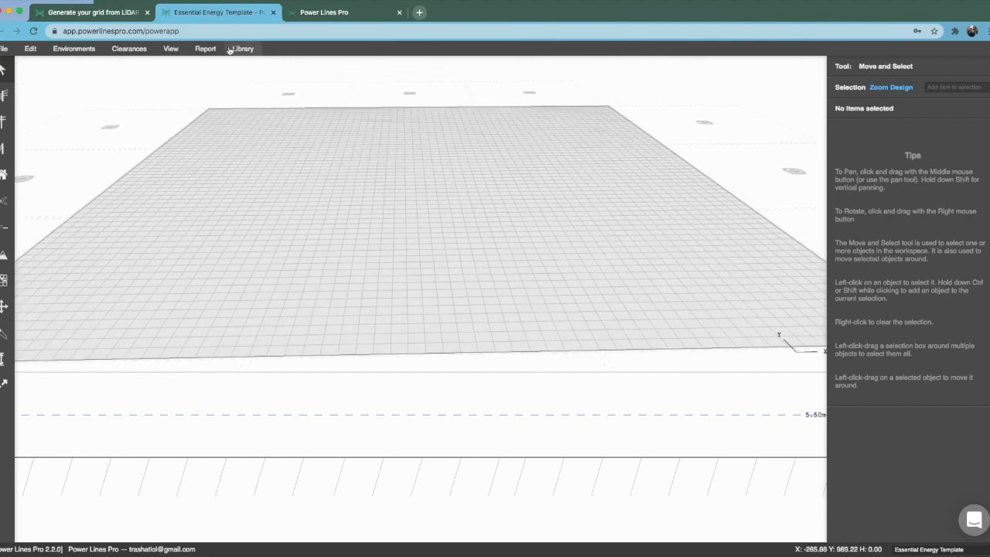
{"action": "left_click", "coordinate": [241, 48]}
{"action": "left_click", "coordinate": [242, 66]}
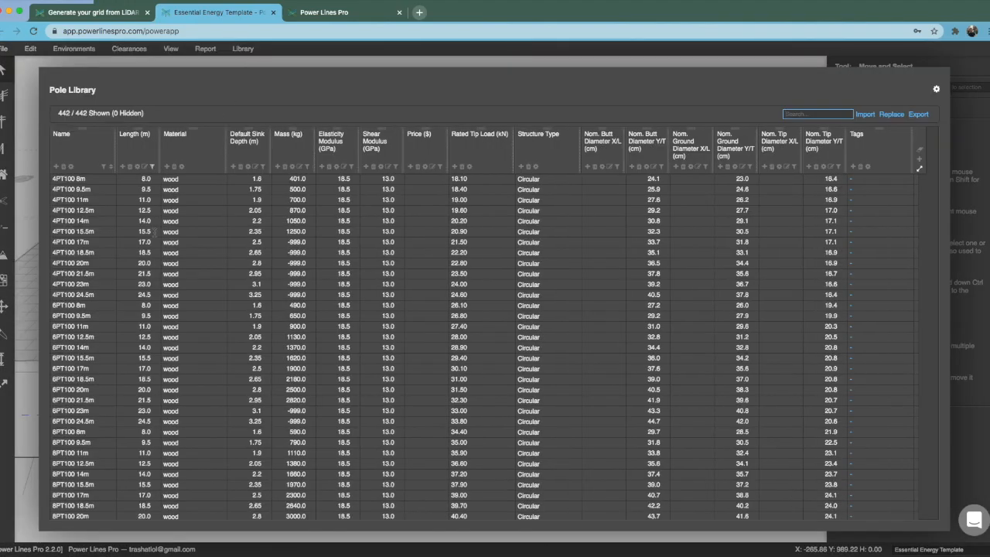
{"action": "left_click", "coordinate": [249, 49]}
{"action": "left_click", "coordinate": [249, 49]}
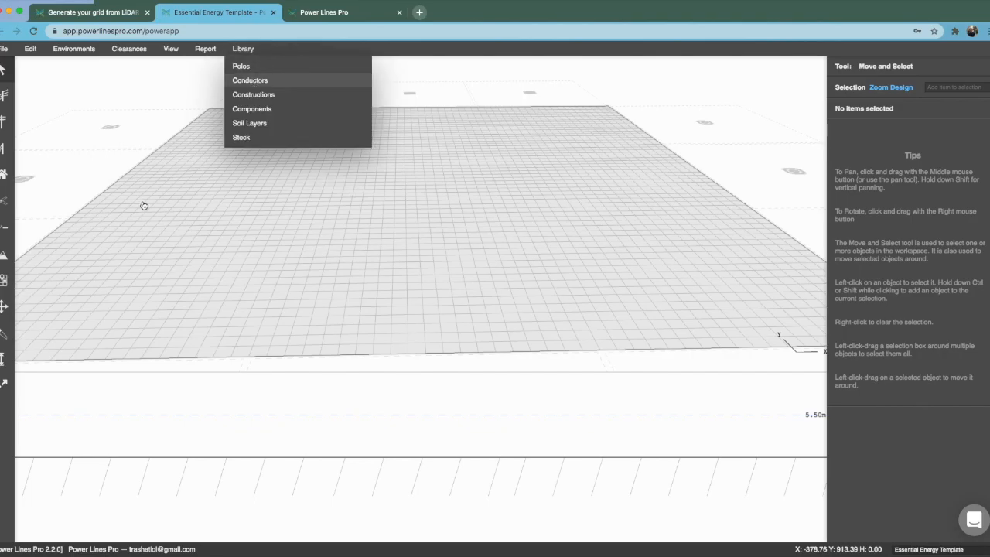
{"action": "left_click", "coordinate": [249, 80]}
{"action": "left_click", "coordinate": [251, 68]}
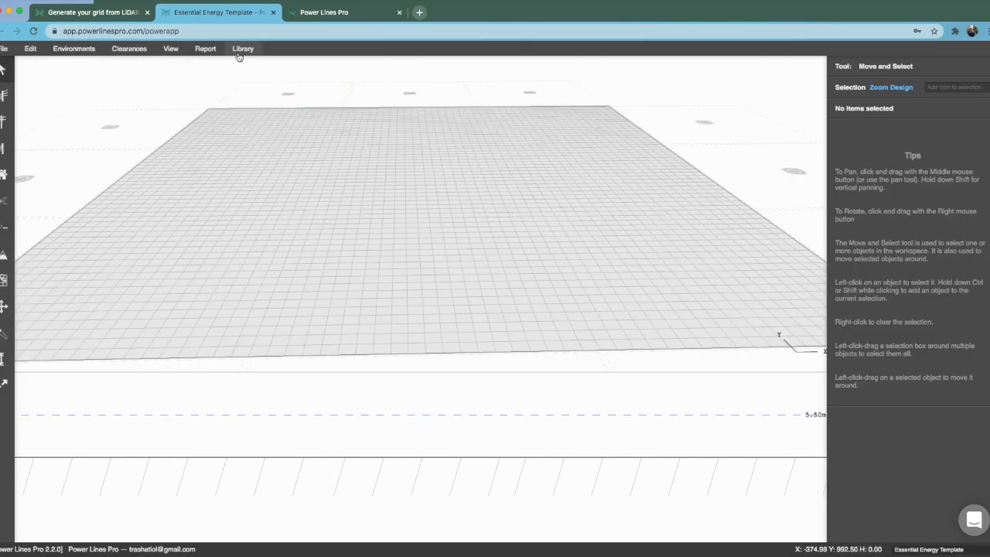
{"action": "left_click", "coordinate": [240, 51]}
{"action": "left_click", "coordinate": [252, 94]}
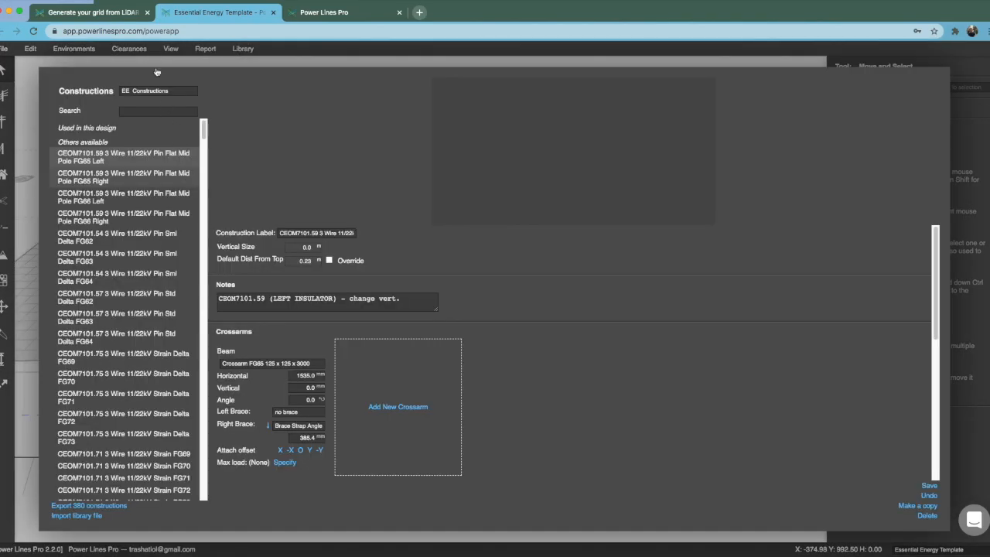
{"action": "left_click", "coordinate": [130, 57]}
Examine the template's clearance lines, clearance rules and environments settings.
{"action": "left_click", "coordinate": [120, 50]}
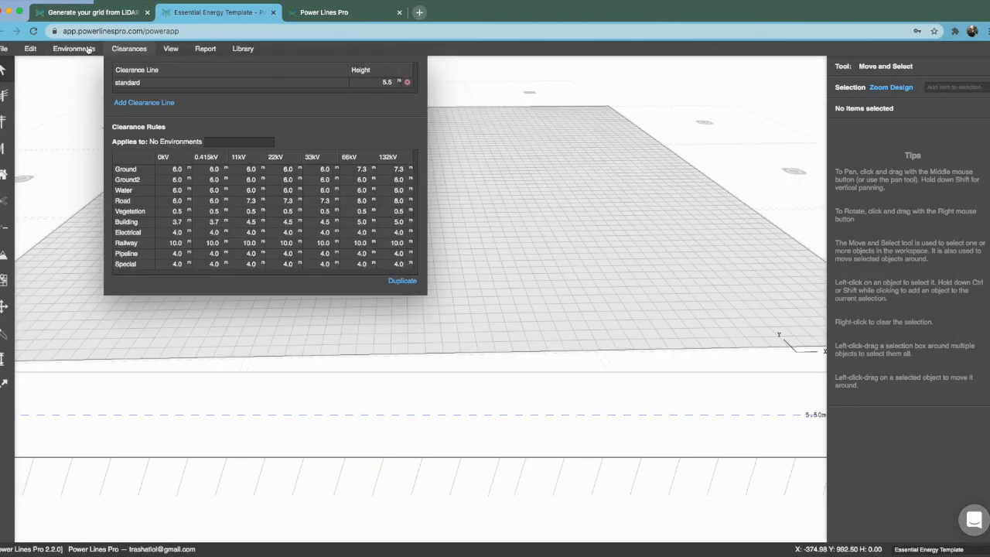
{"action": "left_click", "coordinate": [89, 50]}
{"action": "left_click", "coordinate": [26, 281]}
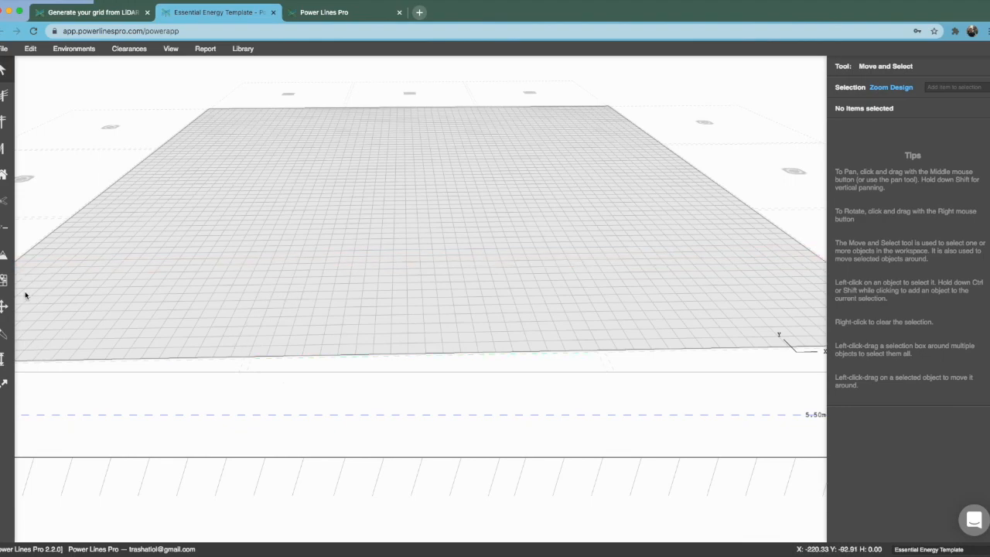
Find Bathurst NSW, Australia on the map and set the satellite overlay at the main road in Kelso.
{"action": "left_click", "coordinate": [3, 281]}
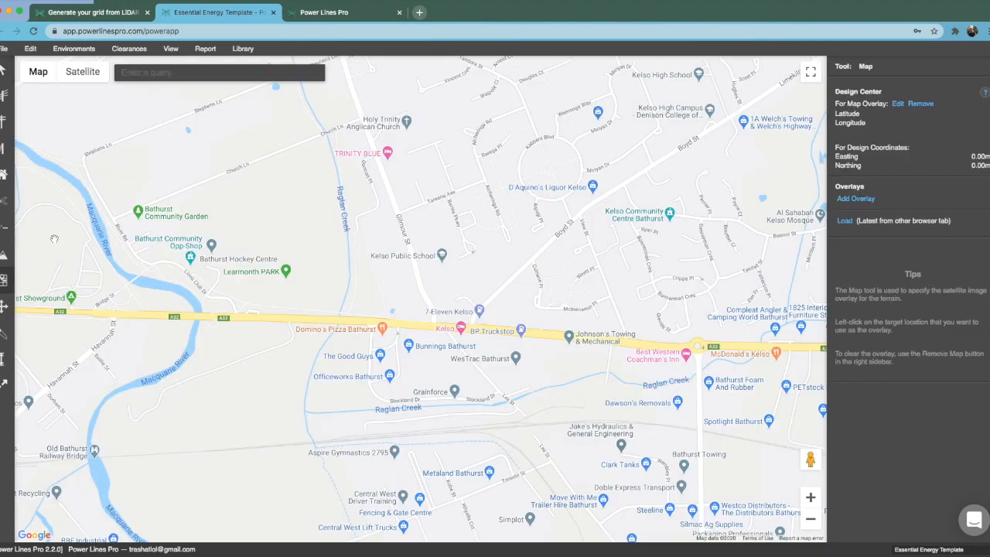
{"action": "left_click", "coordinate": [207, 70]}
{"action": "type", "text": "bath"}
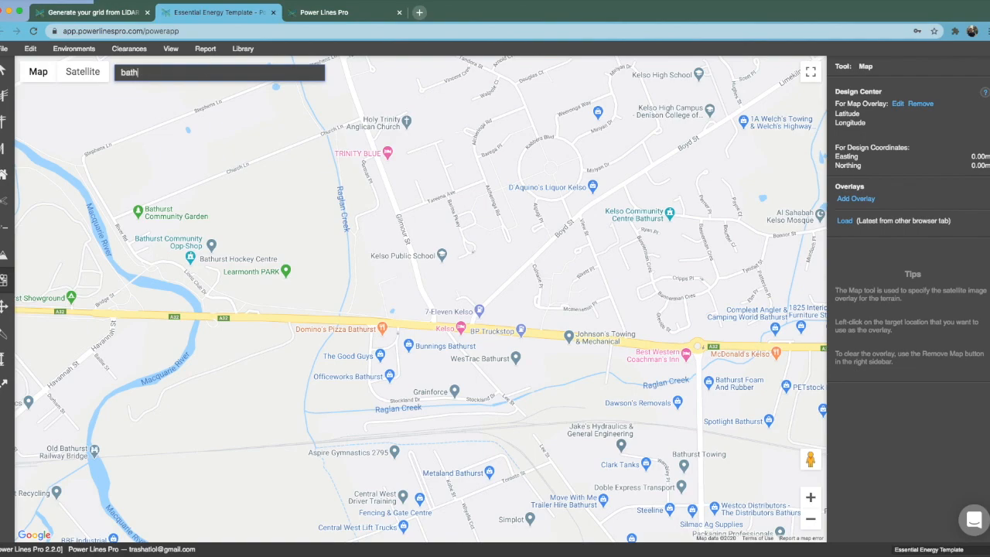
{"action": "type", "text": "urst"}
{"action": "left_click", "coordinate": [183, 91]}
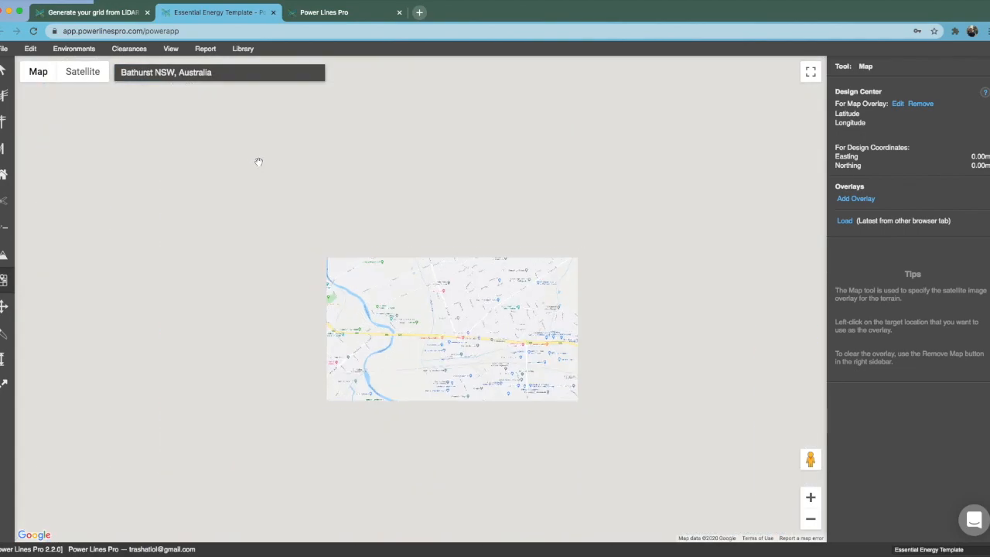
{"action": "scroll", "coordinate": [499, 325], "scroll_direction": "up", "scroll_amount": 3}
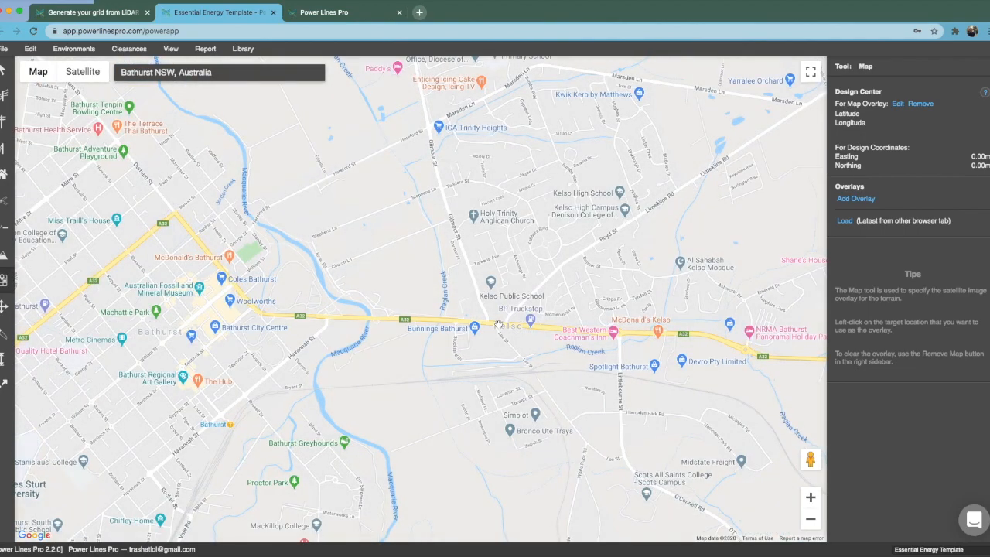
{"action": "left_click", "coordinate": [505, 325]}
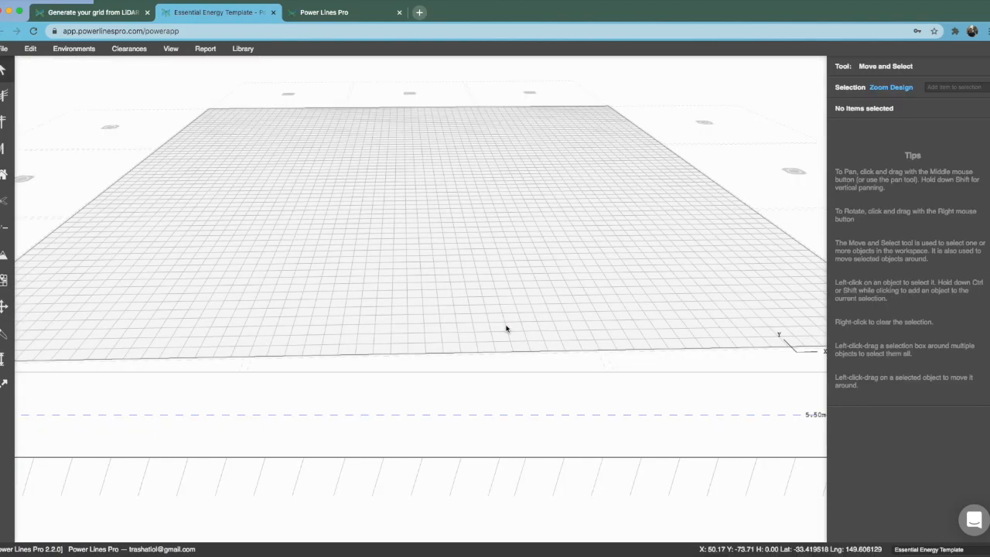
Place a five-pole GEMINI 7/1.75 conductor along the main road, with spans of about 29, 37, 60 and 48 m.
{"action": "right_click_drag", "start_coordinate": [302, 243], "coordinate": [438, 263]}
{"action": "scroll", "coordinate": [435, 260], "scroll_direction": "down", "scroll_amount": 2}
{"action": "scroll", "coordinate": [274, 235], "scroll_direction": "up", "scroll_amount": 4}
{"action": "right_click_drag", "start_coordinate": [274, 235], "coordinate": [167, 140]}
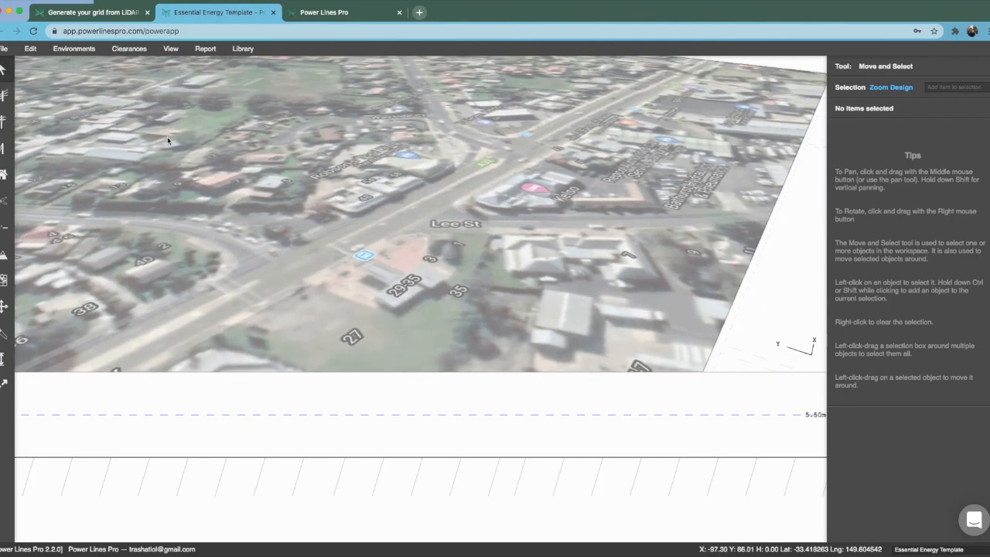
{"action": "left_click", "coordinate": [4, 96]}
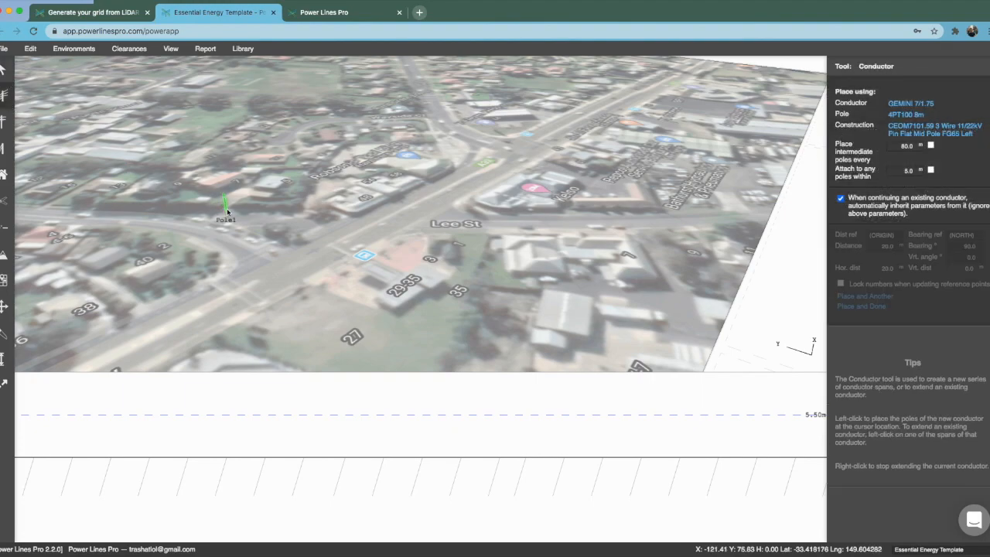
{"action": "left_click_drag", "start_coordinate": [325, 227], "coordinate": [240, 273]}
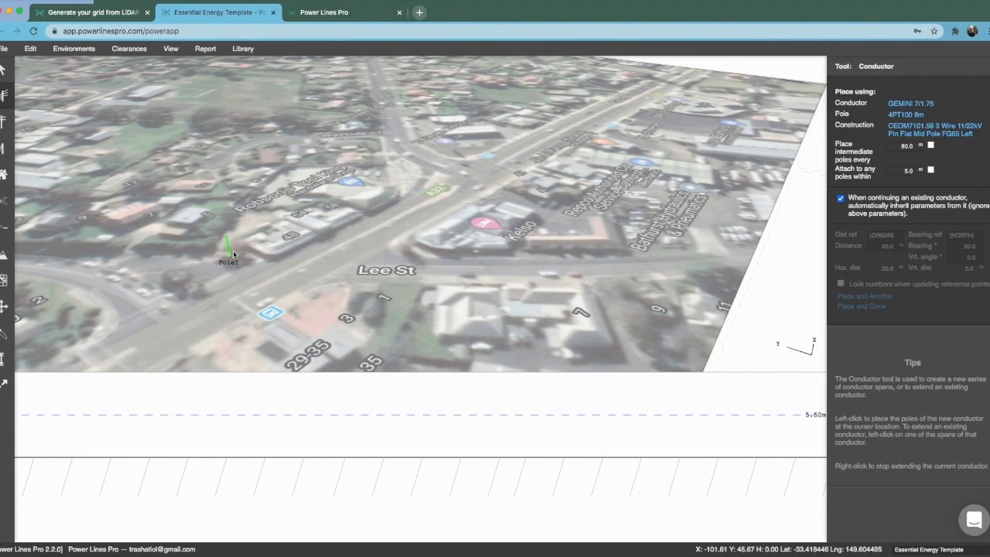
{"action": "left_click", "coordinate": [301, 222]}
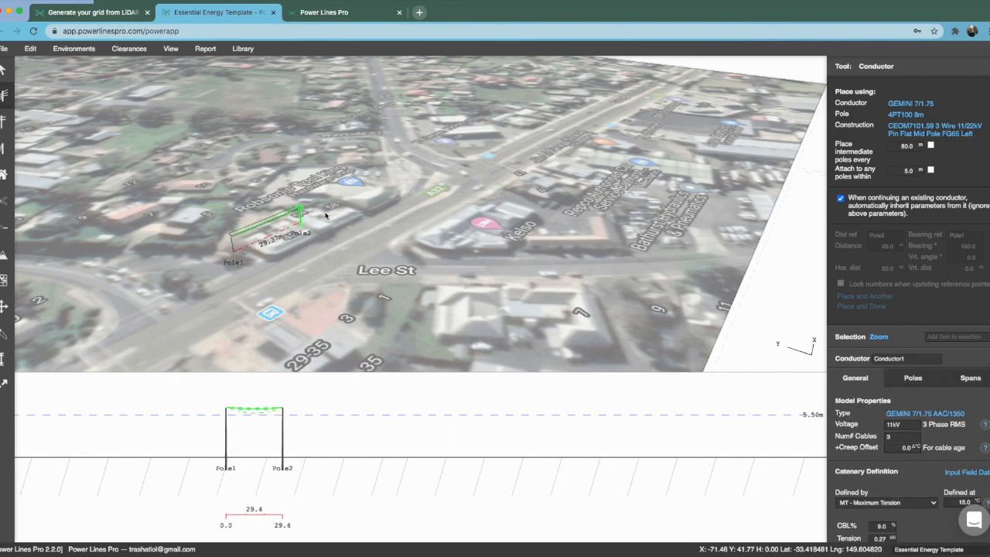
{"action": "left_click", "coordinate": [369, 195]}
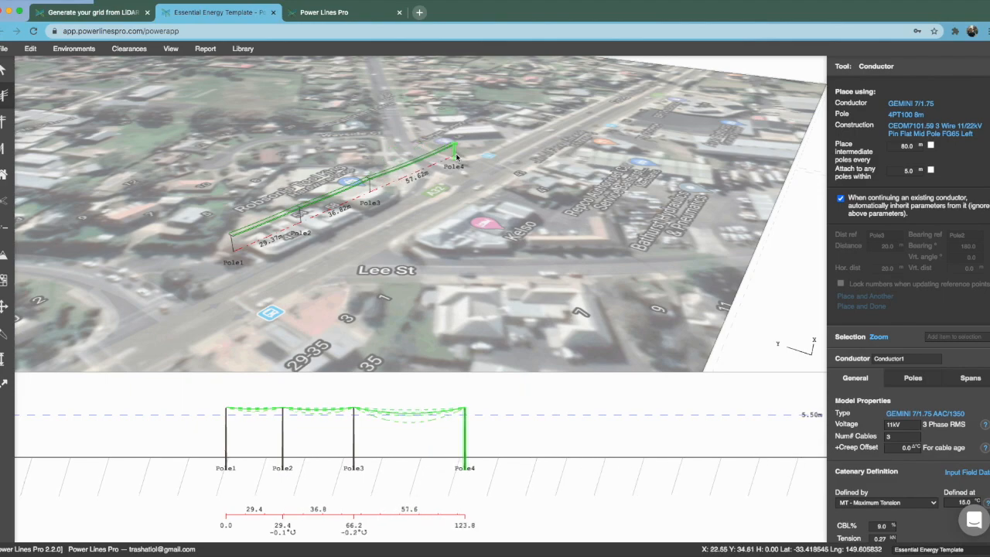
{"action": "left_click", "coordinate": [499, 139]}
{"action": "left_click", "coordinate": [514, 133]}
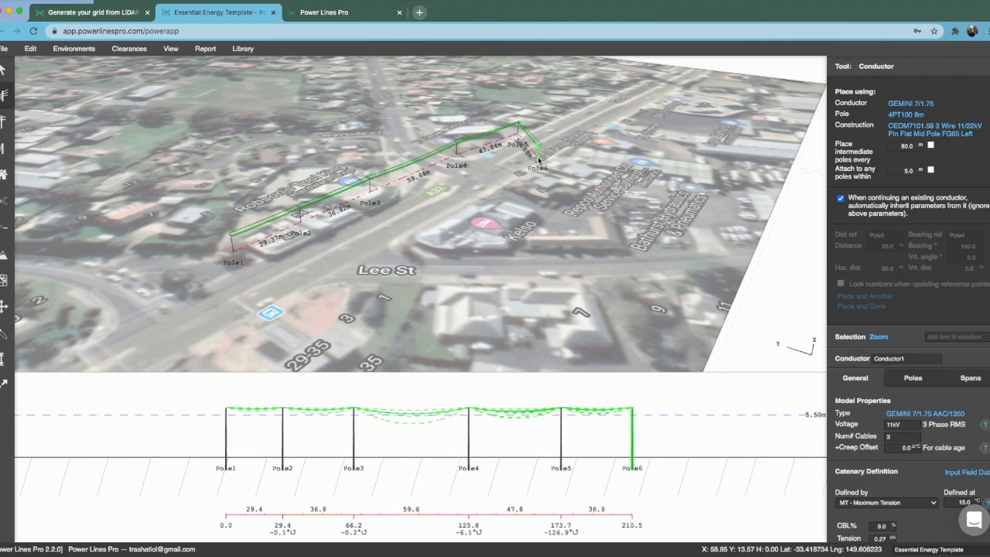
{"action": "key", "text": "Escape"}
Set the roadside conductor's number of cables to 4 and check its conductor type options.
{"action": "scroll", "coordinate": [285, 222], "scroll_direction": "up", "scroll_amount": 5}
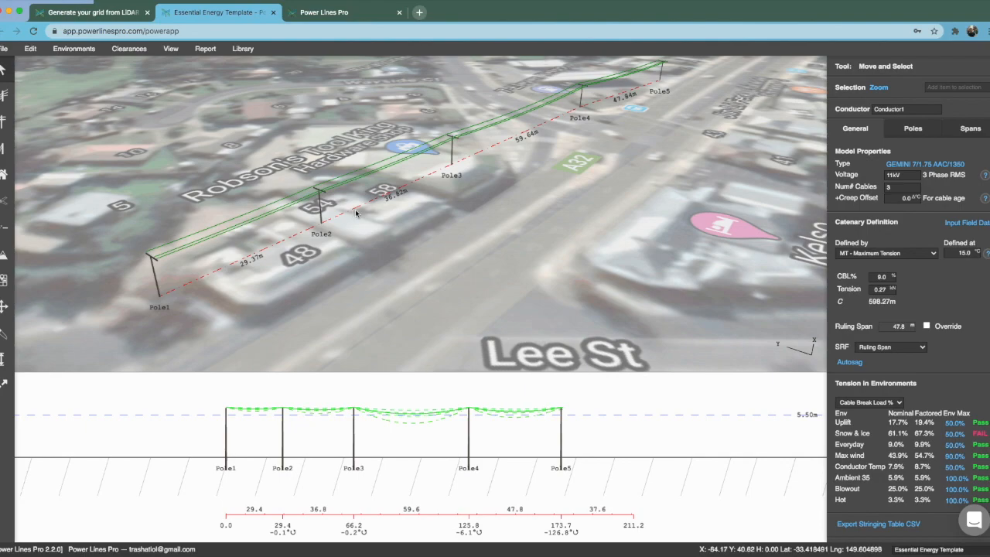
{"action": "left_click_drag", "start_coordinate": [346, 223], "coordinate": [357, 219]}
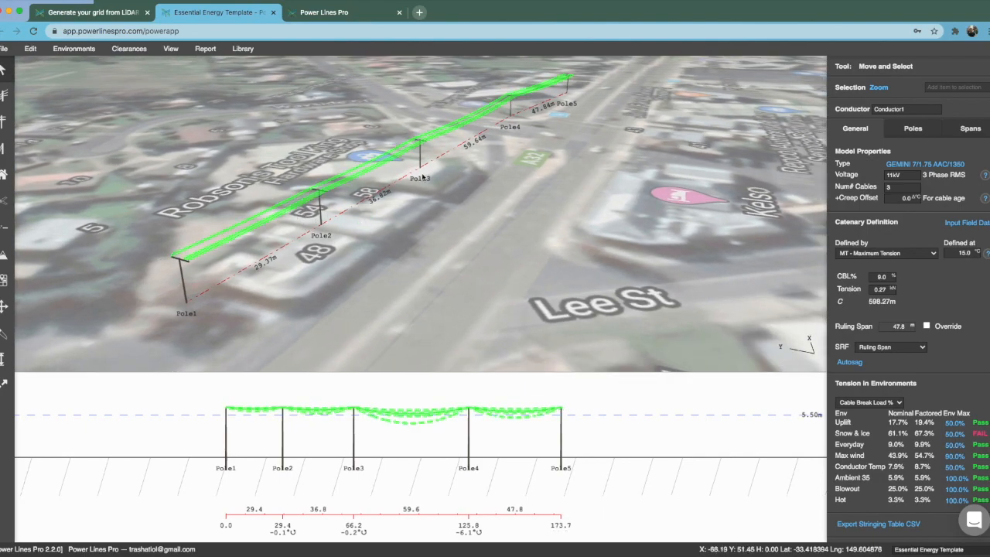
{"action": "left_click", "coordinate": [901, 186]}
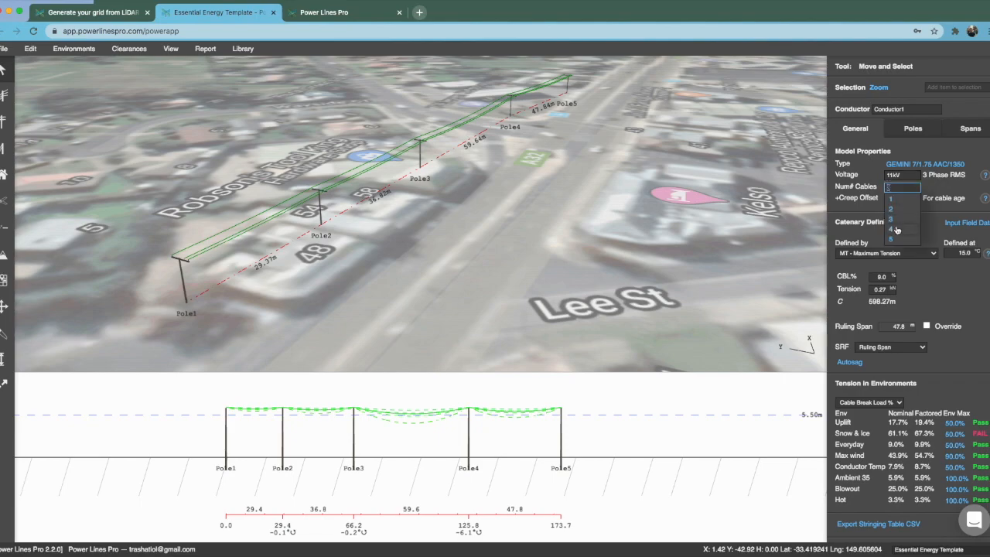
{"action": "left_click", "coordinate": [897, 230]}
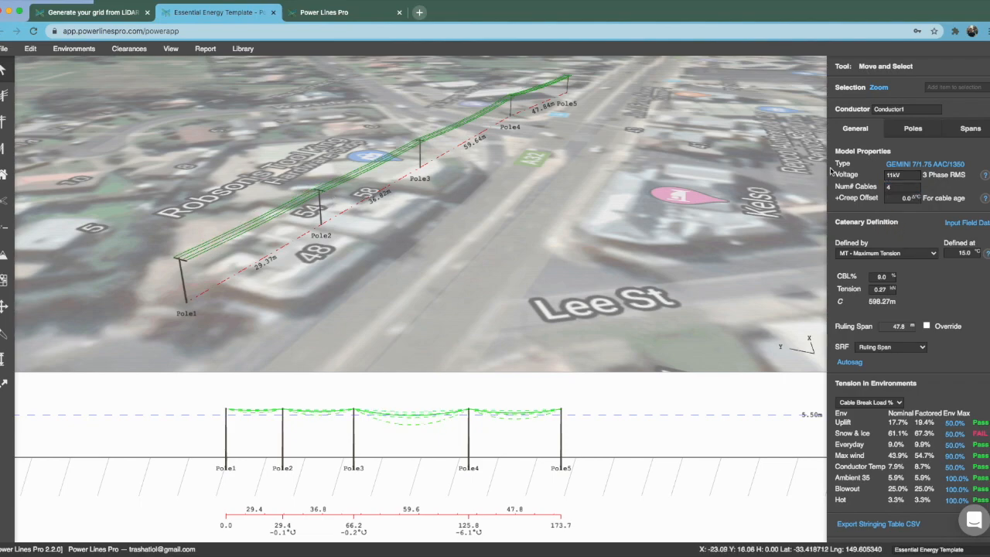
{"action": "left_click", "coordinate": [896, 164]}
{"action": "left_click", "coordinate": [87, 241]}
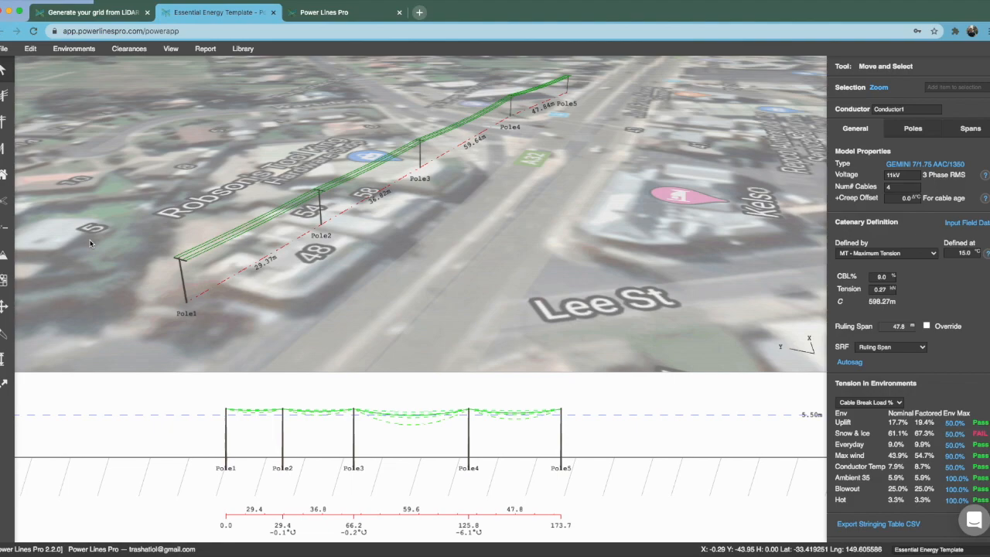
Change the poles of the roadside line to type 4PT100 15.5m.
{"action": "left_click_drag", "start_coordinate": [521, 108], "coordinate": [618, 90]}
{"action": "left_click", "coordinate": [888, 357]}
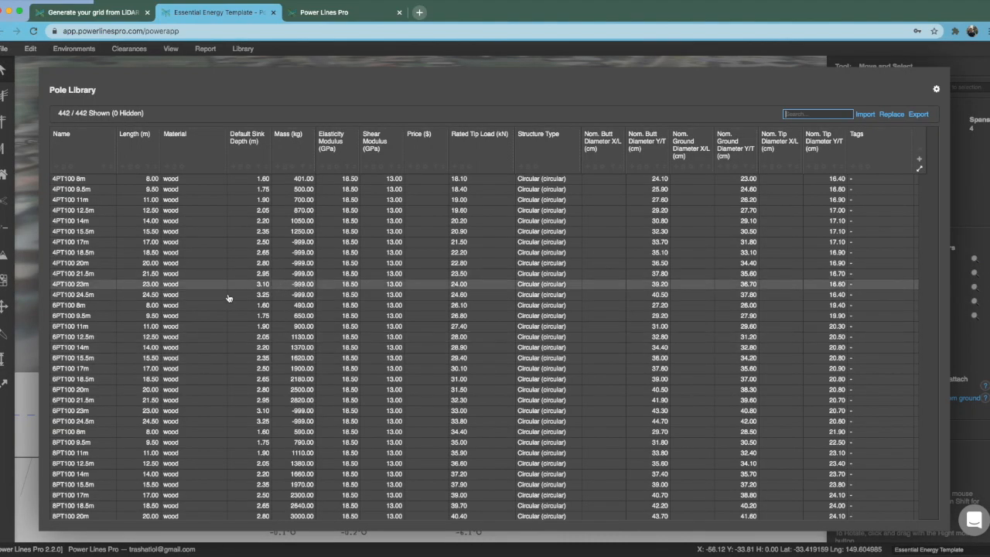
{"action": "left_click", "coordinate": [113, 232]}
{"action": "right_click", "coordinate": [318, 287]}
{"action": "scroll", "coordinate": [318, 287], "scroll_direction": "down", "scroll_amount": 5}
{"action": "right_click_drag", "start_coordinate": [318, 287], "coordinate": [308, 261]}
Place a branch conductor from Pole3 across the main road to a new pole, spanning about 48 m.
{"action": "left_click", "coordinate": [4, 96]}
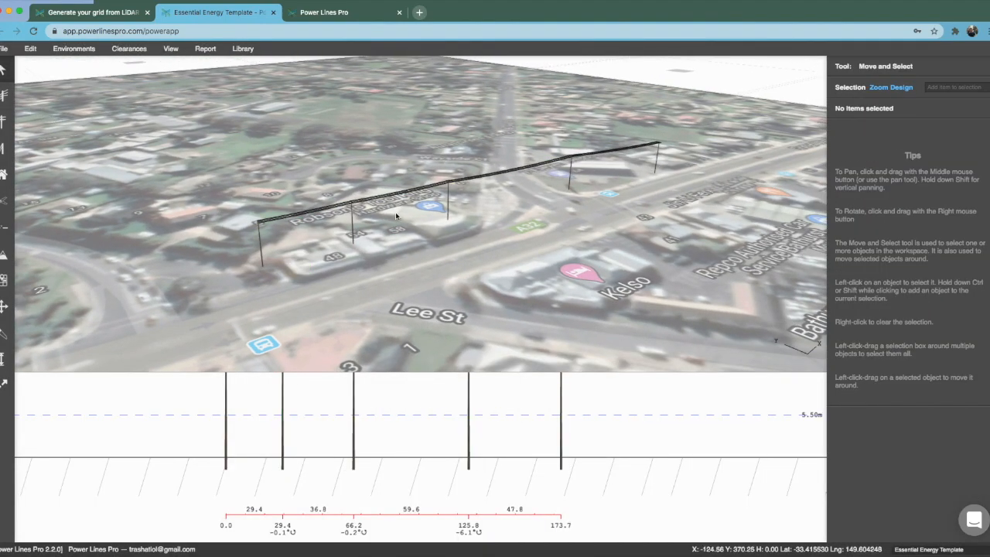
{"action": "left_click", "coordinate": [445, 209]}
{"action": "left_click", "coordinate": [488, 278]}
{"action": "left_click", "coordinate": [487, 284]}
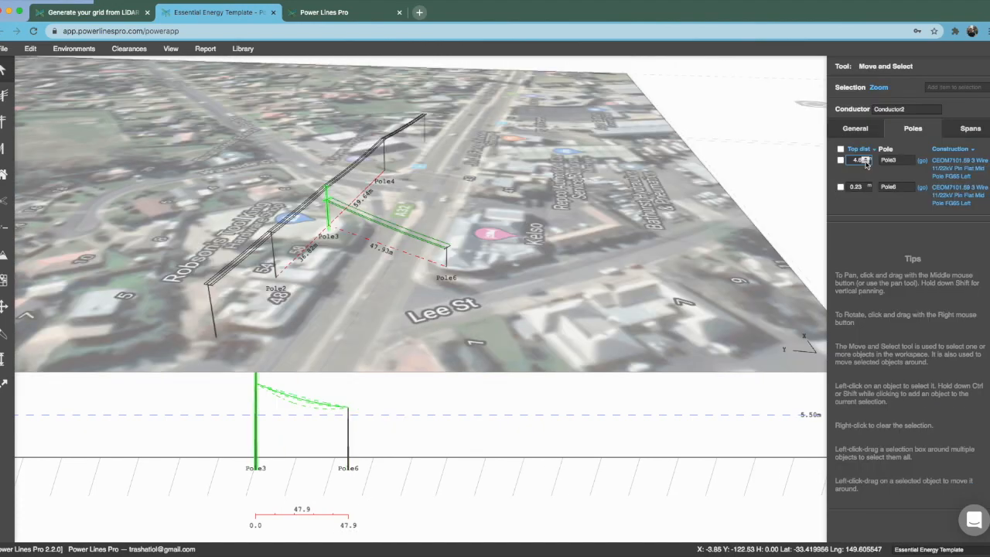
Adjust the top distance of the branch conductor's attachment at Pole3.
{"action": "left_click", "coordinate": [866, 163]}
{"action": "left_click", "coordinate": [866, 162]}
{"action": "left_click", "coordinate": [866, 162]}
{"action": "left_click", "coordinate": [867, 162]}
{"action": "left_click", "coordinate": [866, 162]}
{"action": "left_click", "coordinate": [866, 163]}
{"action": "left_click", "coordinate": [867, 163]}
{"action": "right_click_drag", "start_coordinate": [422, 275], "coordinate": [343, 269]}
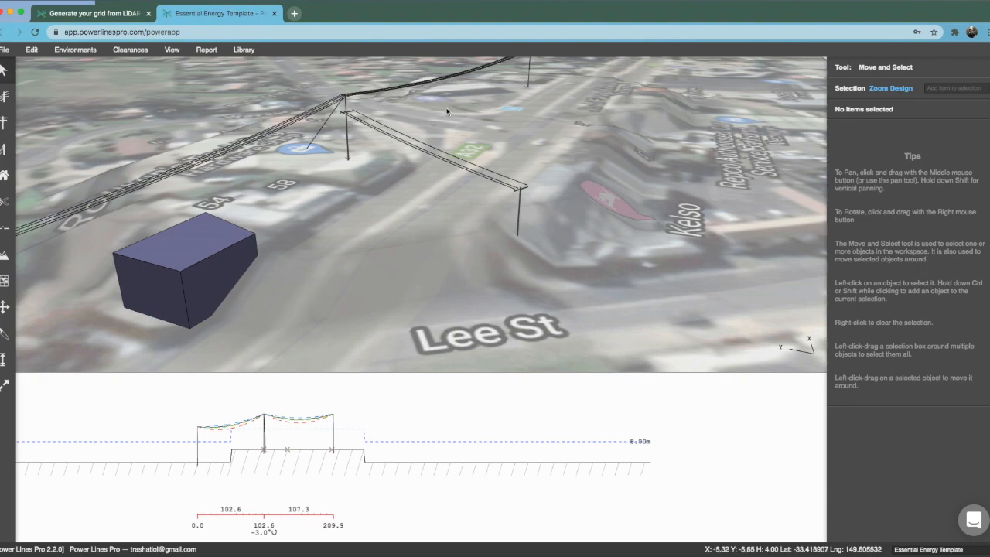
Color the model by Utilization.
{"action": "left_click", "coordinate": [172, 49]}
{"action": "left_click", "coordinate": [261, 163]}
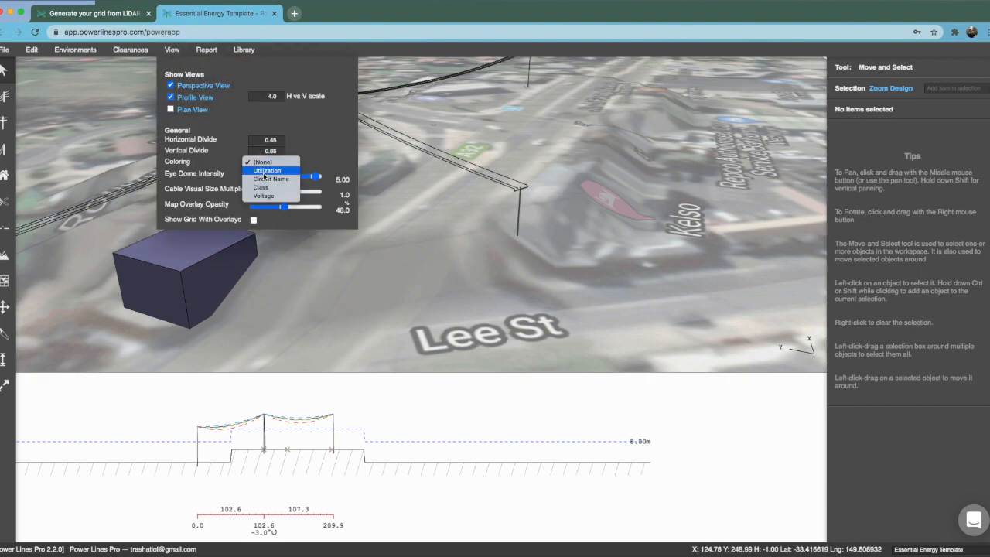
{"action": "left_click", "coordinate": [264, 171]}
{"action": "left_click", "coordinate": [406, 208]}
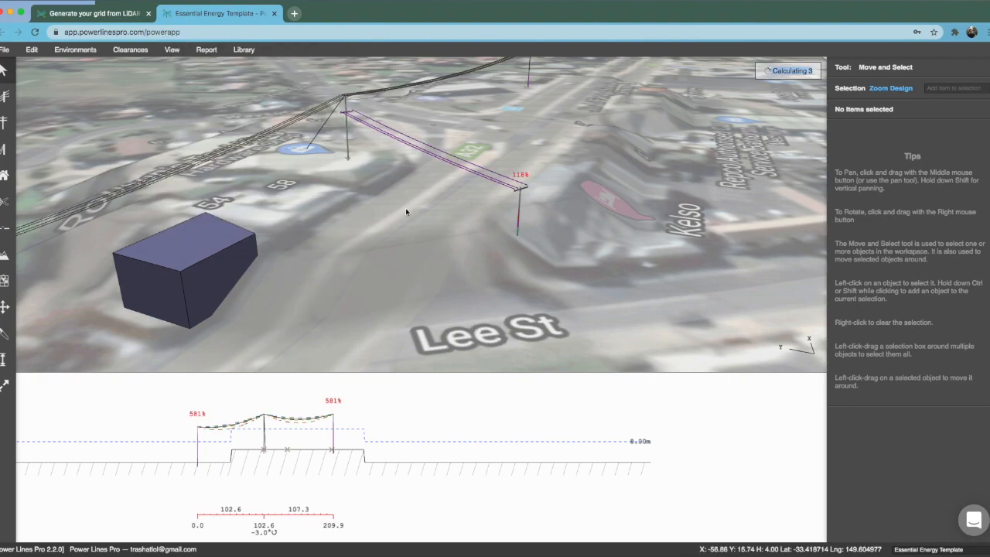
Check the structural load results of Pole6 across the road and add an opposing stay to it.
{"action": "scroll", "coordinate": [451, 206], "scroll_direction": "down", "scroll_amount": 3}
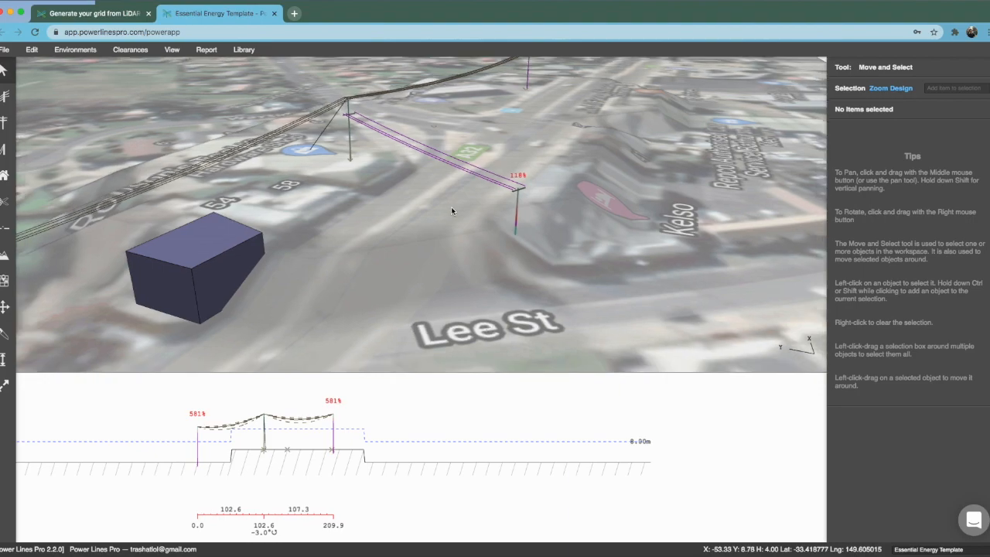
{"action": "scroll", "coordinate": [416, 207], "scroll_direction": "down", "scroll_amount": 2}
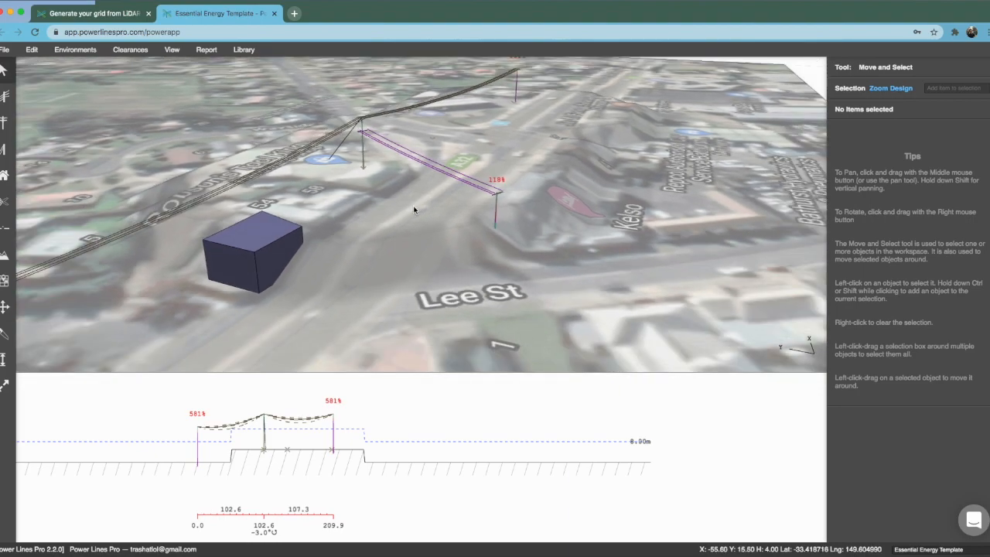
{"action": "scroll", "coordinate": [496, 218], "scroll_direction": "up", "scroll_amount": 4}
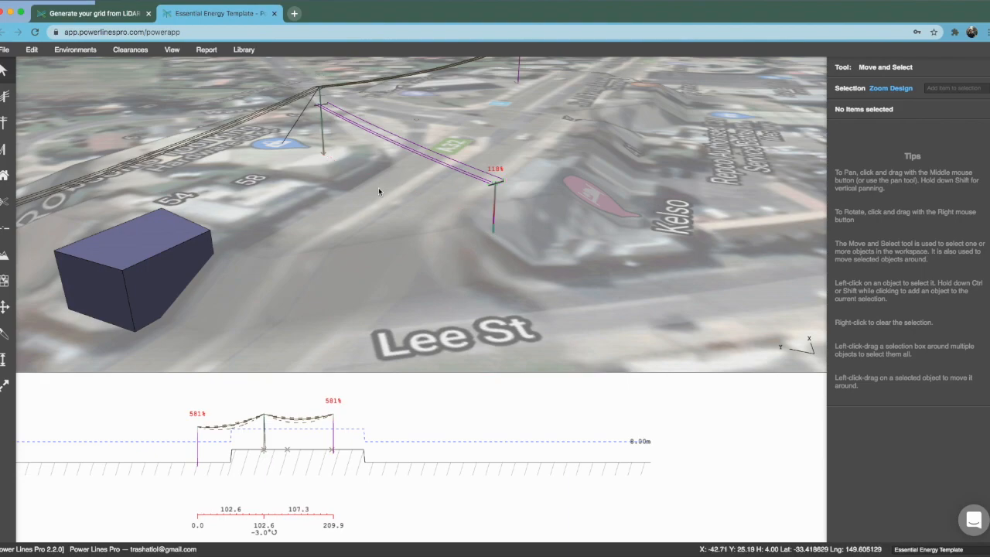
{"action": "scroll", "coordinate": [375, 188], "scroll_direction": "down", "scroll_amount": 3}
{"action": "scroll", "coordinate": [375, 190], "scroll_direction": "down", "scroll_amount": 3}
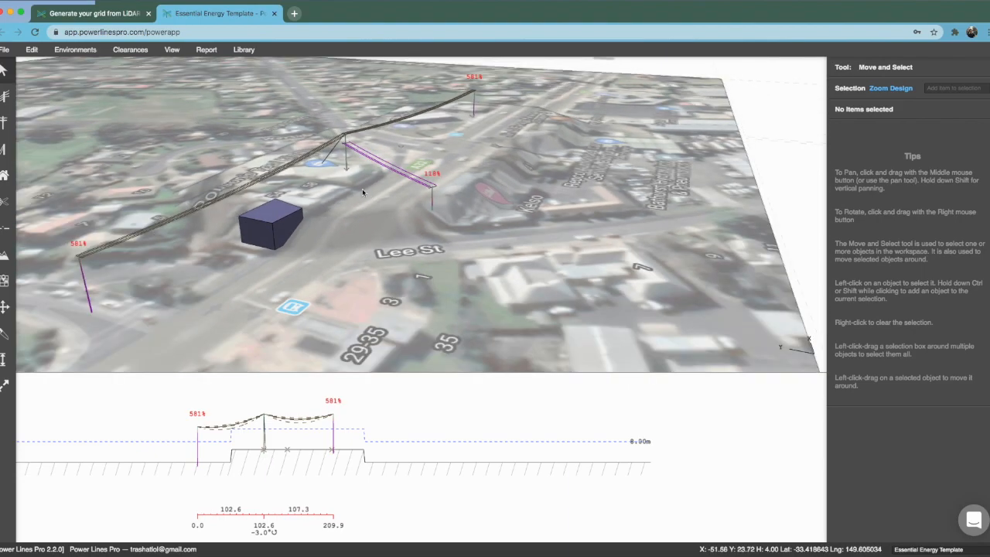
{"action": "left_click", "coordinate": [457, 206]}
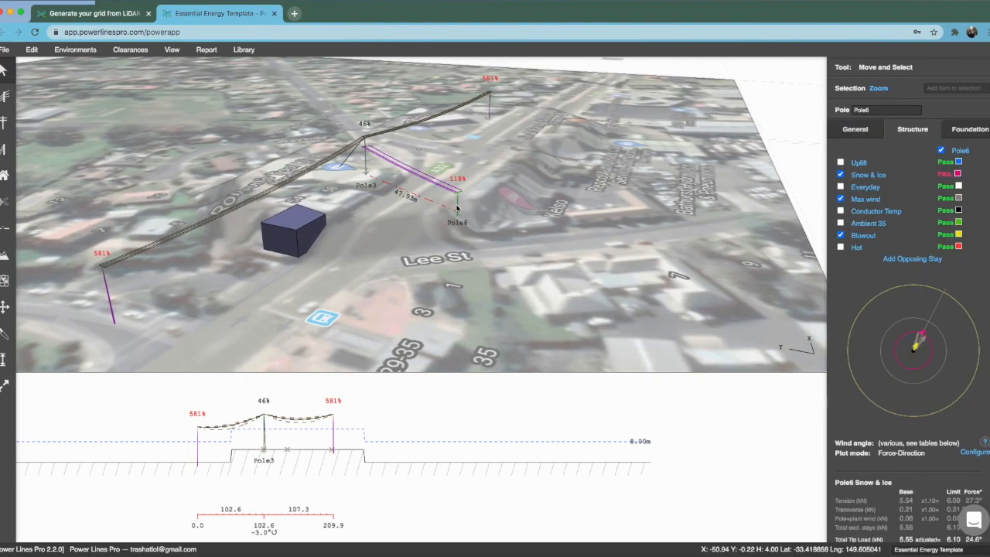
{"action": "scroll", "coordinate": [458, 209], "scroll_direction": "up", "scroll_amount": 4}
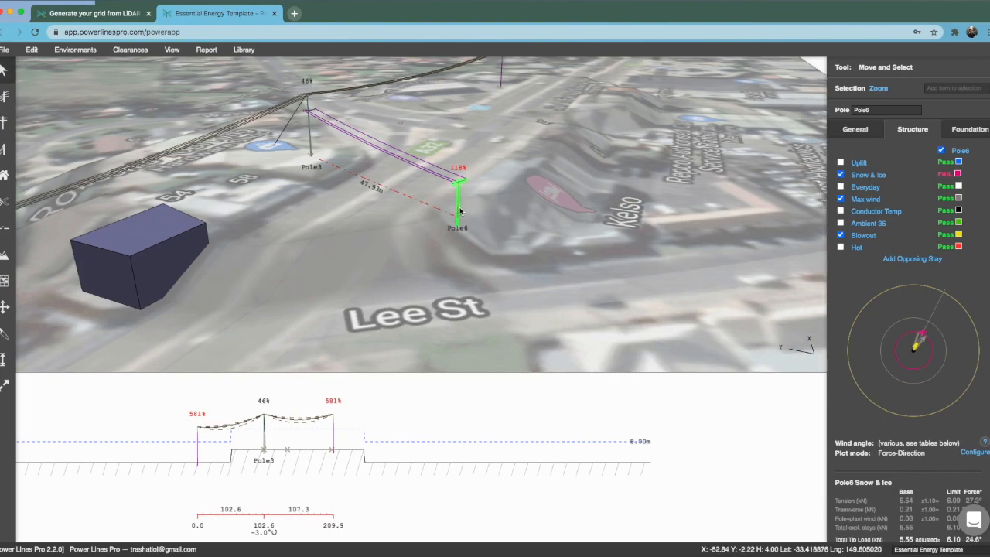
{"action": "left_click", "coordinate": [913, 260]}
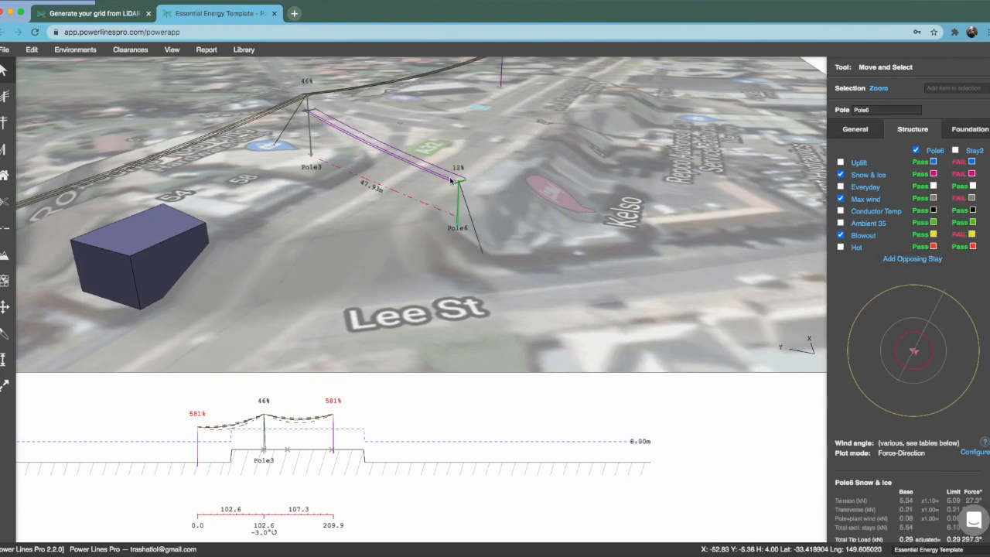
{"action": "scroll", "coordinate": [459, 179], "scroll_direction": "up", "scroll_amount": 2}
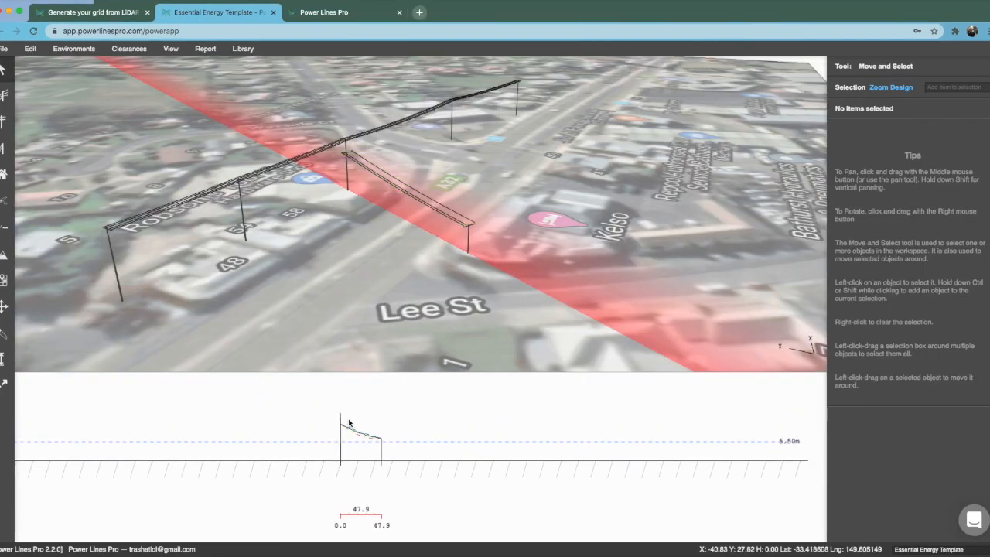
Show the roadside conductor in the profile and set the standard clearance line's height to 8 m.
{"action": "left_click", "coordinate": [350, 431]}
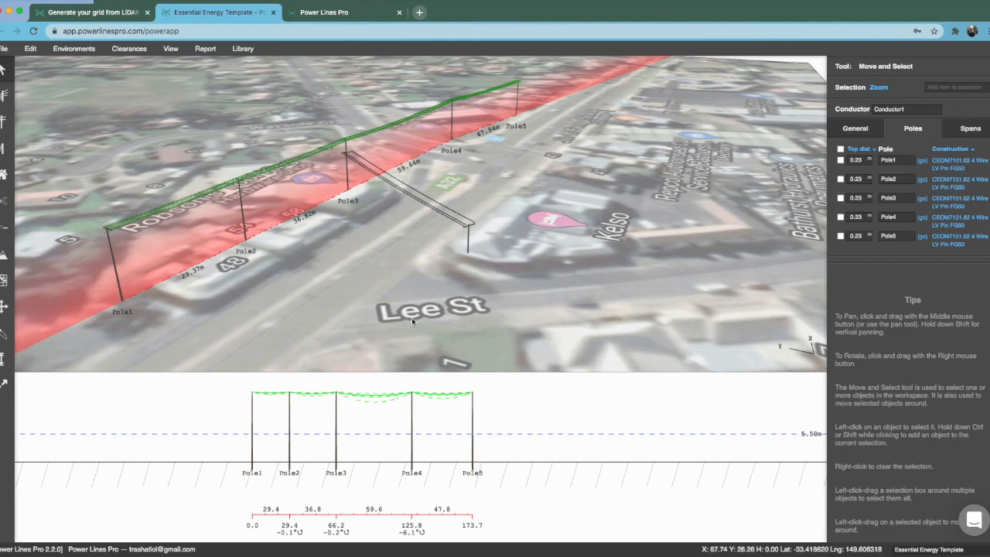
{"action": "left_click", "coordinate": [129, 48]}
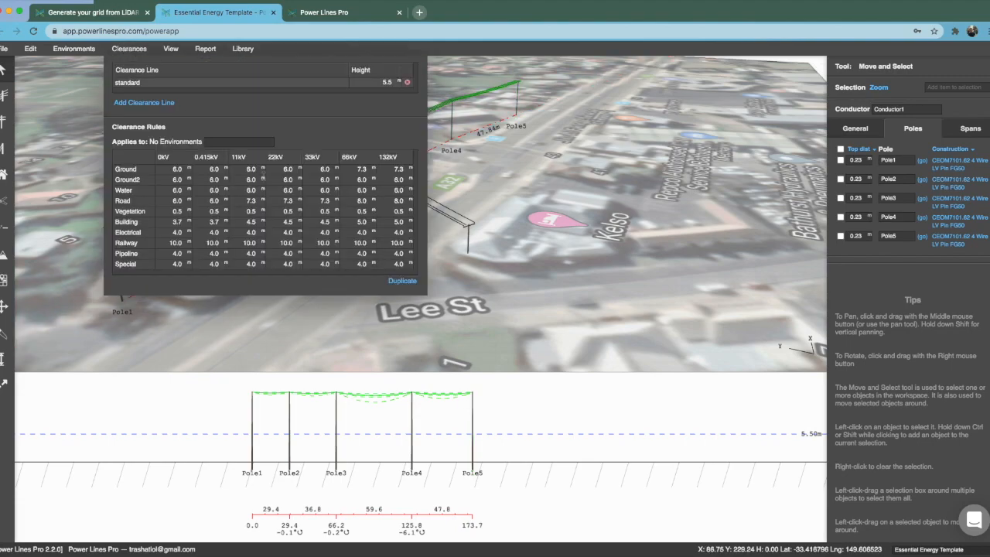
{"action": "double_click", "coordinate": [387, 82]}
{"action": "type", "text": "8"}
{"action": "left_click", "coordinate": [430, 451]}
Move Pole1 outward in the profile to about 102.6 m from Pole3, and delete Pole2 and Pole4.
{"action": "left_click_drag", "start_coordinate": [244, 443], "coordinate": [206, 437]}
{"action": "left_click", "coordinate": [290, 439]}
{"action": "key", "text": "Delete"}
{"action": "left_click", "coordinate": [412, 441]}
{"action": "key", "text": "Delete"}
{"action": "right_click_drag", "start_coordinate": [256, 325], "coordinate": [308, 292]}
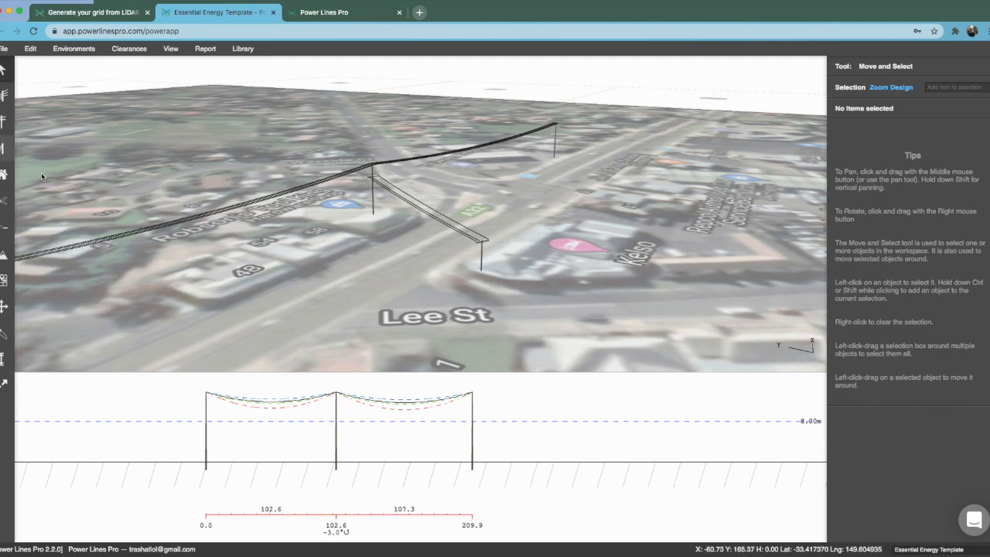
Check the structural load results of Pole3 and add an opposing stay to it.
{"action": "left_click", "coordinate": [416, 204]}
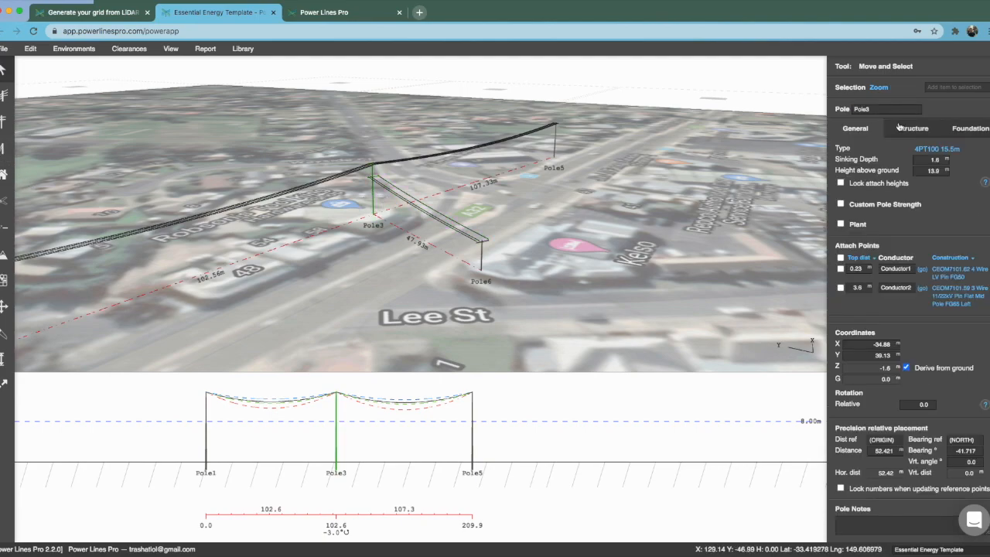
{"action": "left_click", "coordinate": [911, 129]}
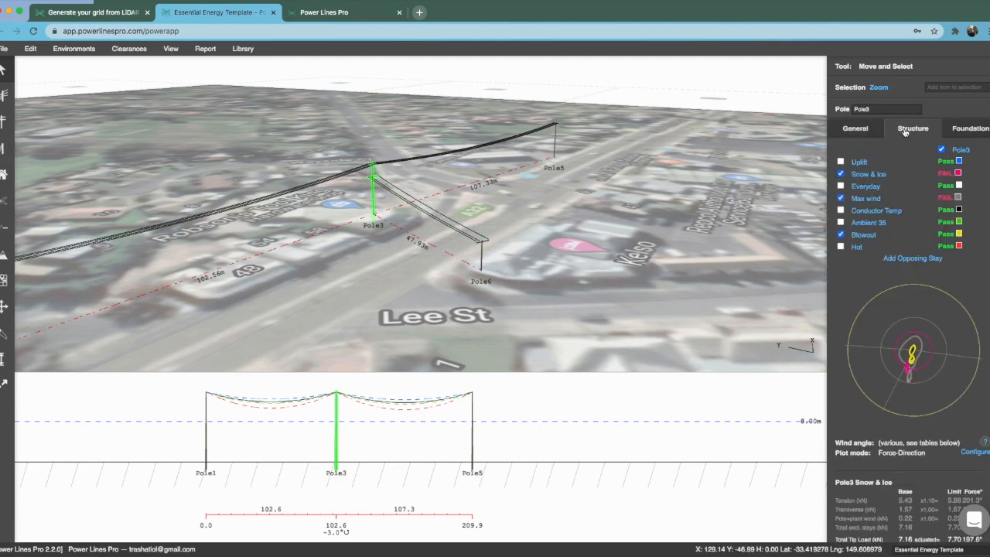
{"action": "left_click", "coordinate": [904, 259]}
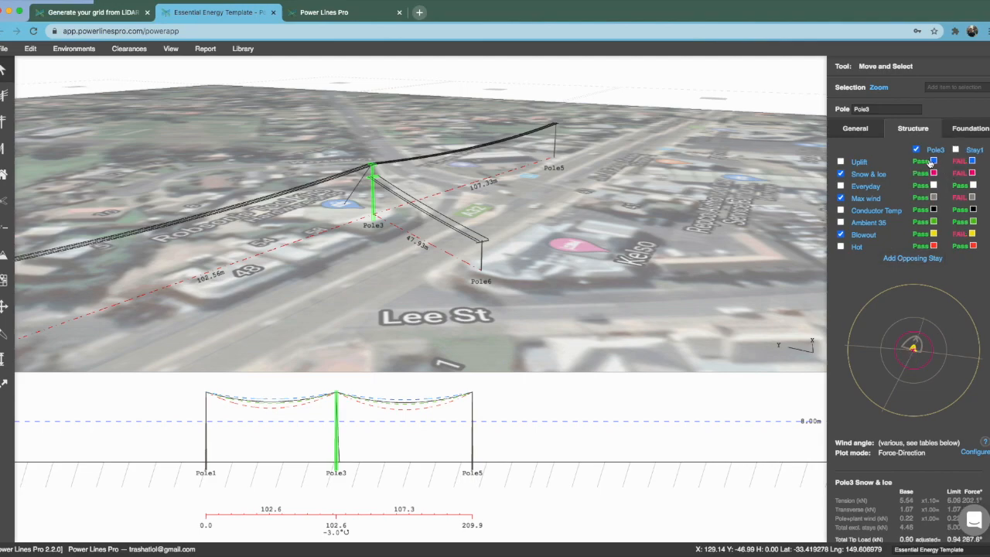
{"action": "left_click", "coordinate": [396, 258]}
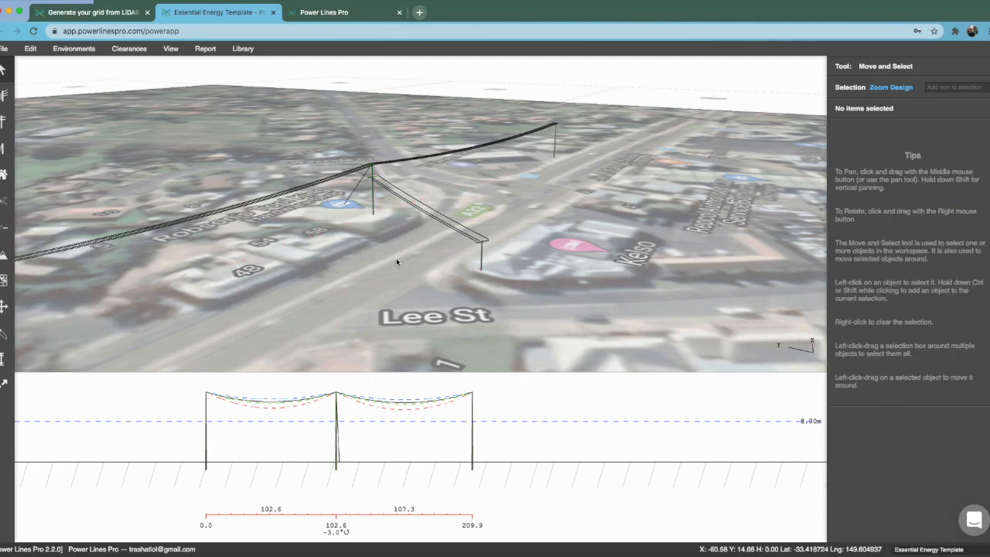
Place a prism obstruction with an 8 m roof height beside the road and reshape its base by moving its corners.
{"action": "left_click", "coordinate": [422, 207]}
{"action": "left_click", "coordinate": [855, 128]}
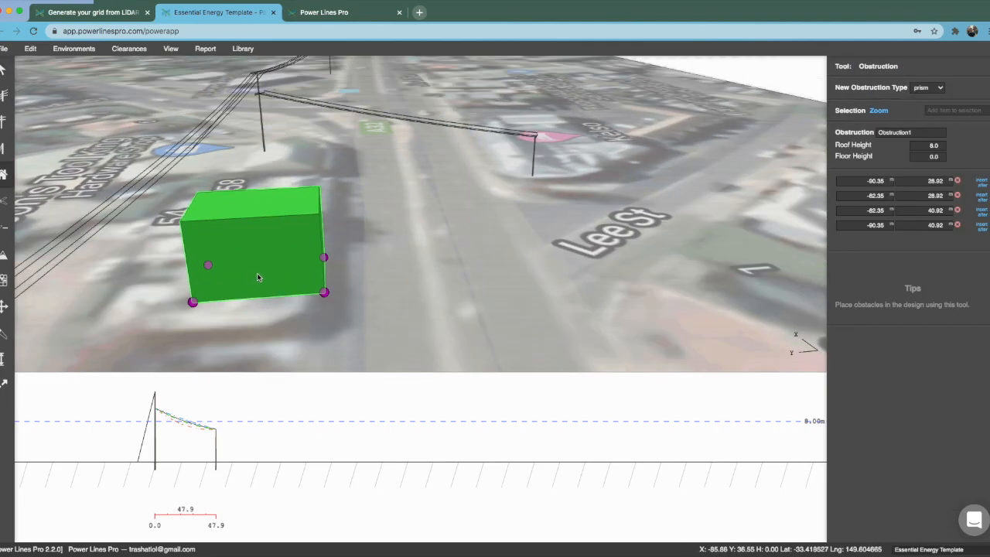
{"action": "left_click_drag", "start_coordinate": [258, 277], "coordinate": [264, 270]}
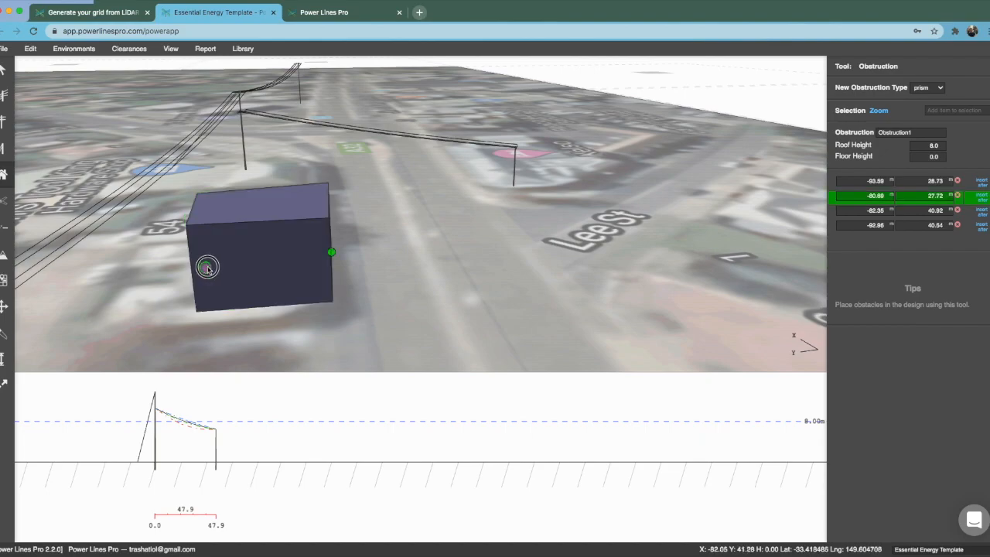
{"action": "left_click_drag", "start_coordinate": [208, 267], "coordinate": [222, 249]}
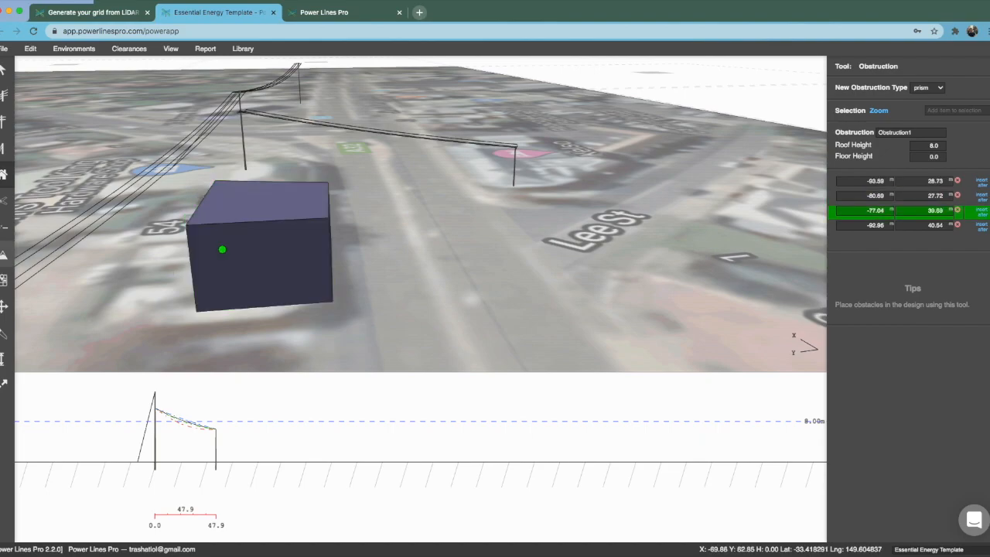
Measure the clearance between the roadside conductor's Pole1–Pole3 span and the prism obstruction.
{"action": "left_click", "coordinate": [3, 383]}
{"action": "left_click", "coordinate": [118, 210]}
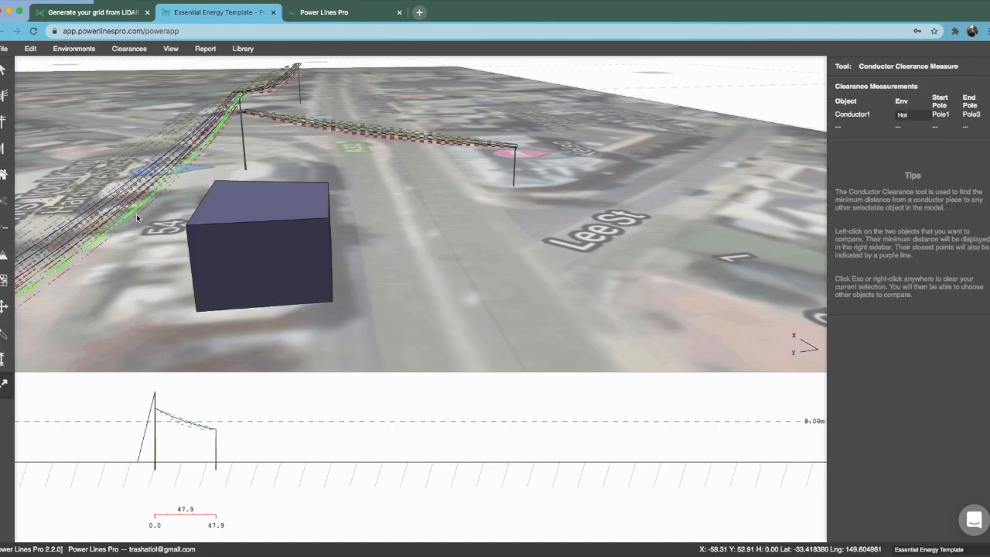
{"action": "left_click", "coordinate": [225, 226]}
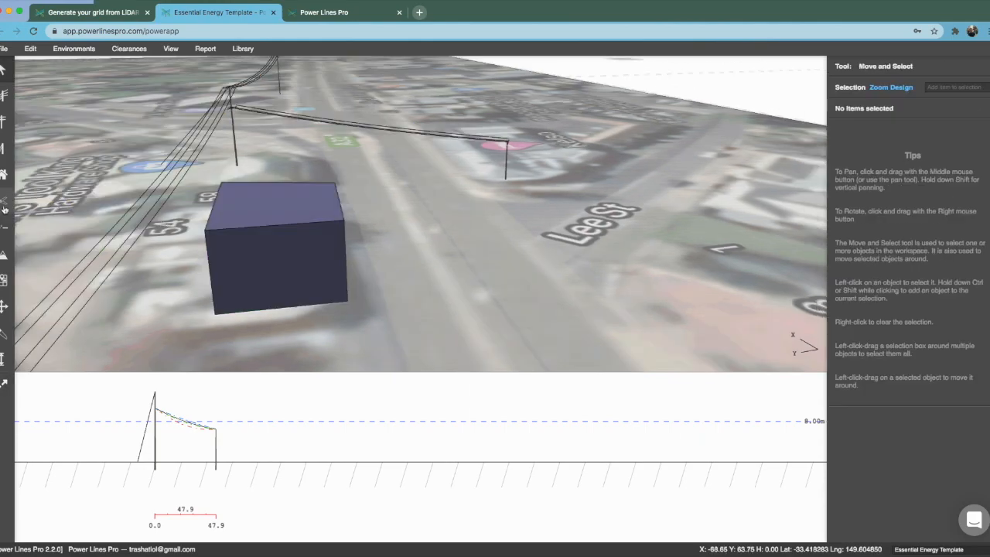
Try to split the roadside conductor at Pole3 into separate conductors on separate constructions.
{"action": "left_click", "coordinate": [4, 205]}
{"action": "left_click_drag", "start_coordinate": [261, 183], "coordinate": [280, 341]}
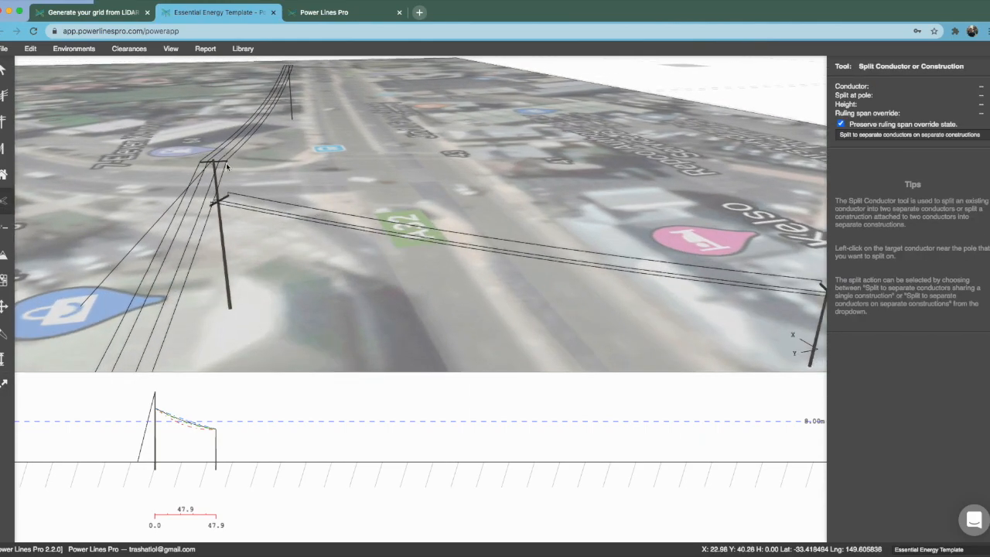
{"action": "left_click", "coordinate": [217, 162]}
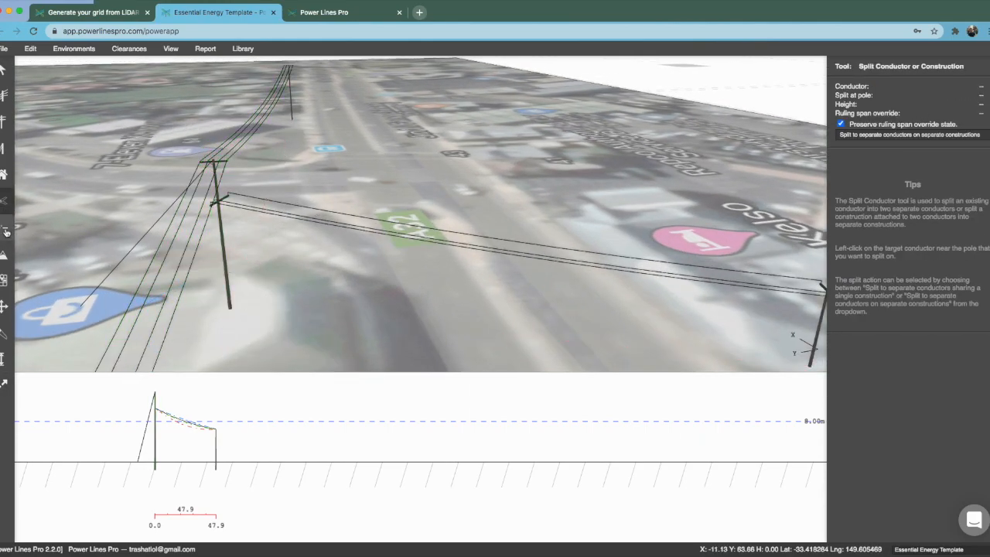
{"action": "left_click", "coordinate": [5, 227]}
{"action": "scroll", "coordinate": [222, 163], "scroll_direction": "up", "scroll_amount": 2}
{"action": "left_click", "coordinate": [217, 180]}
{"action": "left_click", "coordinate": [227, 154]}
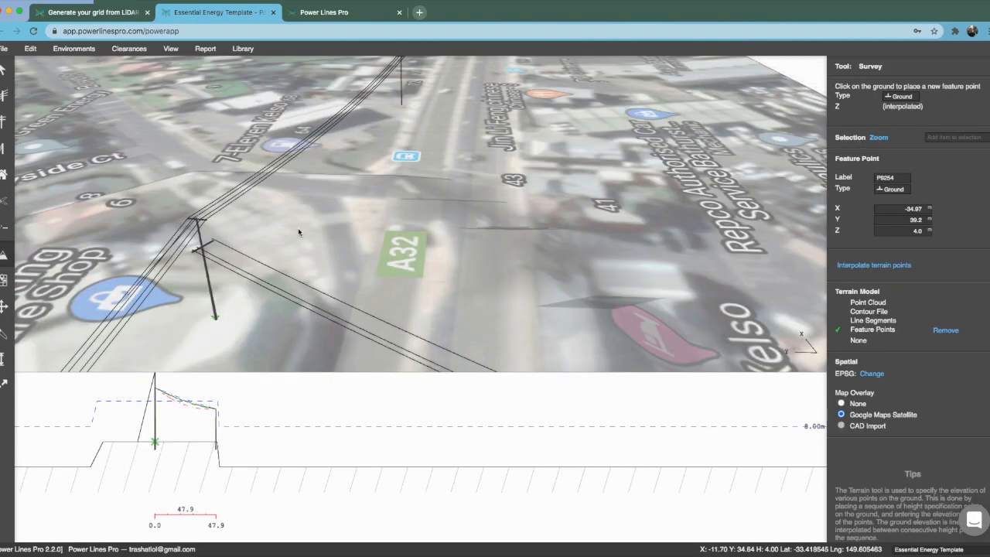
Place ground feature points at the base of Pole5 and beside the road between Pole3 and Pole5, each at Z 4.0 m.
{"action": "left_click", "coordinate": [402, 109]}
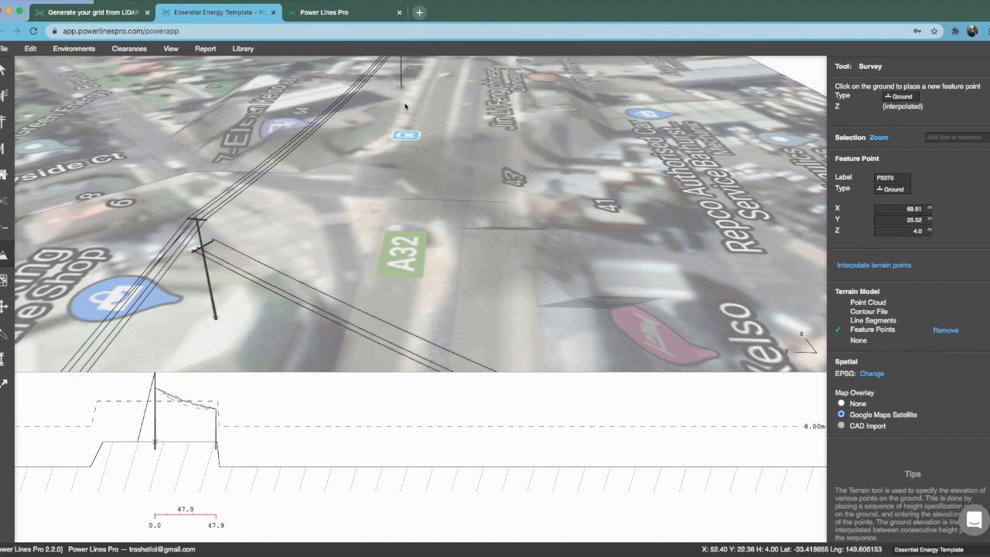
{"action": "scroll", "coordinate": [407, 123], "scroll_direction": "down", "scroll_amount": 1}
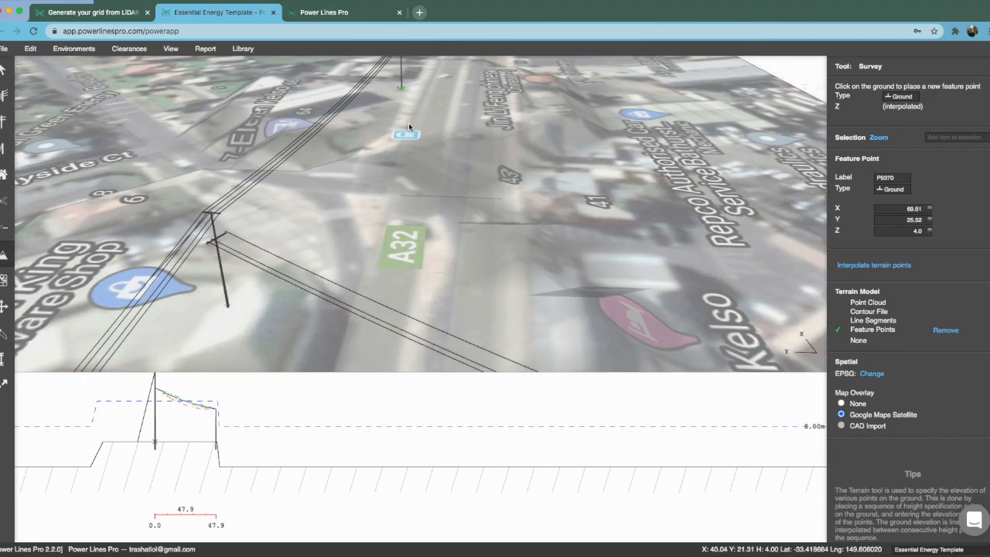
{"action": "left_click", "coordinate": [926, 232]}
{"action": "left_click", "coordinate": [926, 230]}
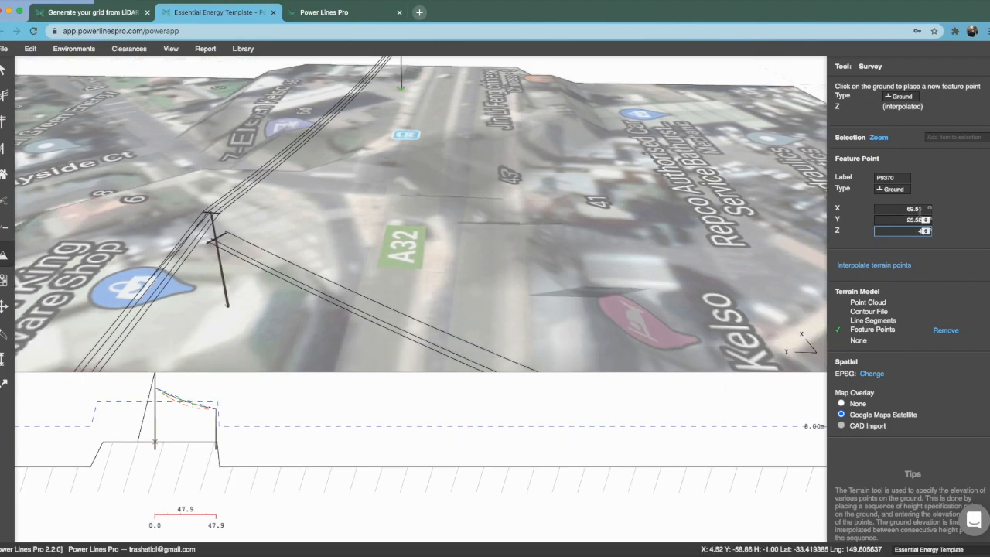
{"action": "left_click", "coordinate": [319, 185]}
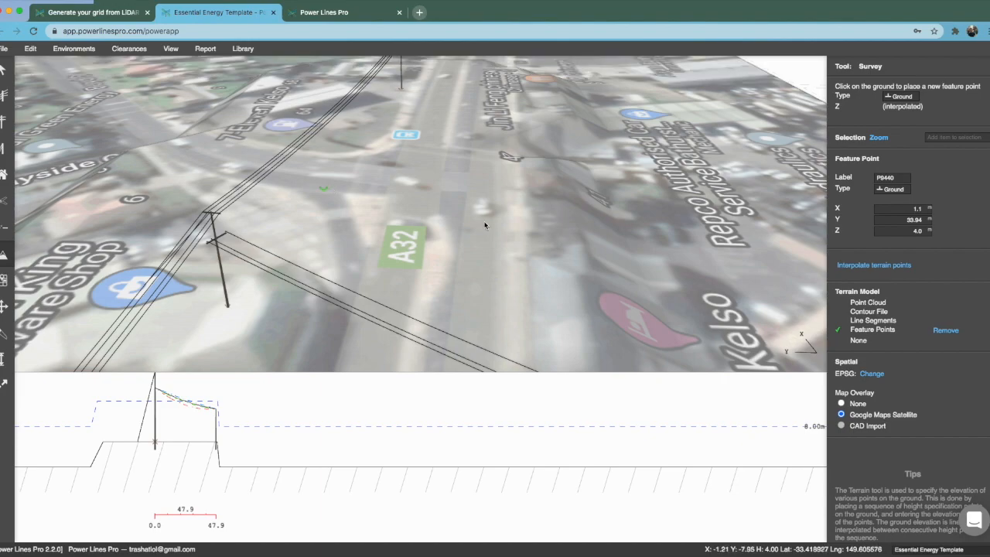
{"action": "left_click", "coordinate": [3, 70]}
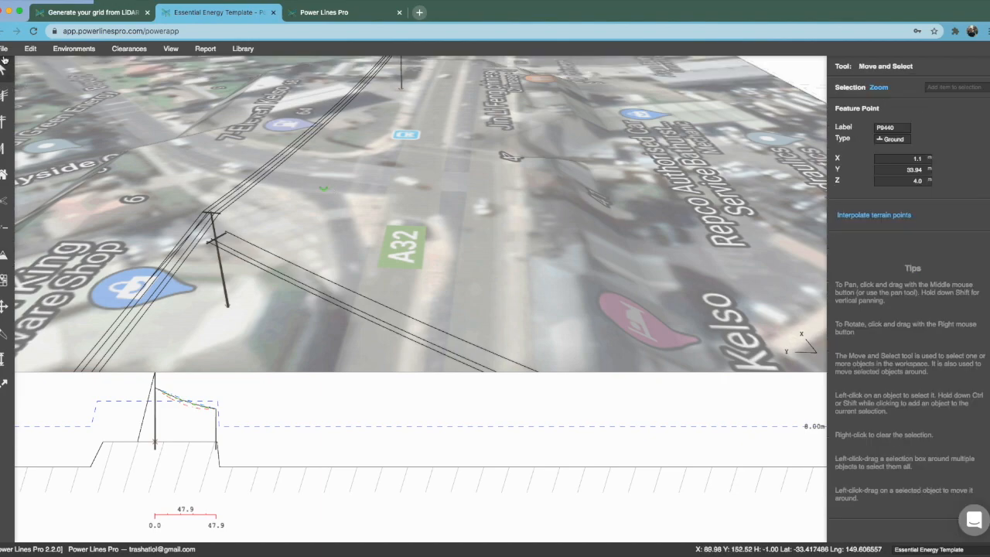
{"action": "left_click", "coordinate": [3, 48]}
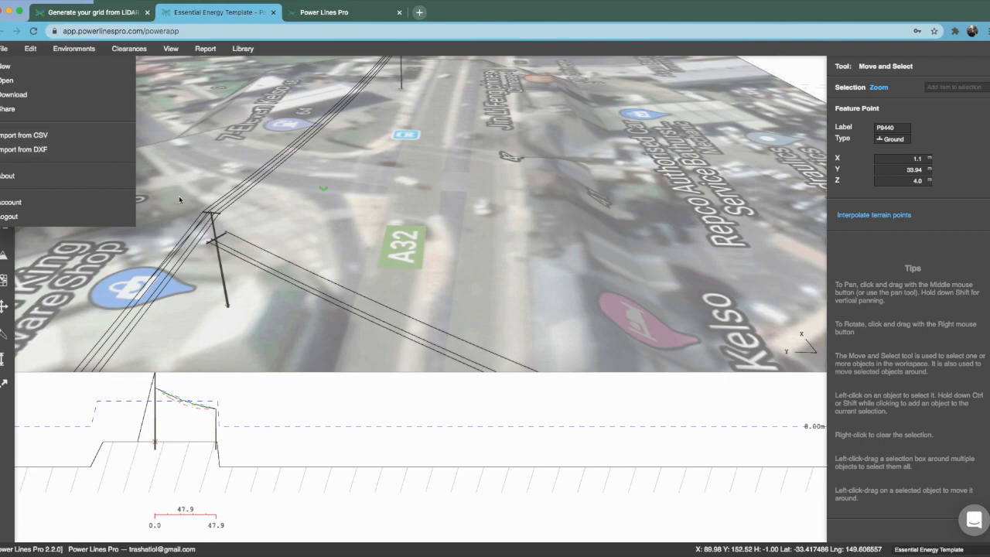
{"action": "left_click", "coordinate": [336, 251]}
Clear the custom profile slice and rebuild it through Pole1, Pole3 and Pole5.
{"action": "left_click", "coordinate": [4, 335]}
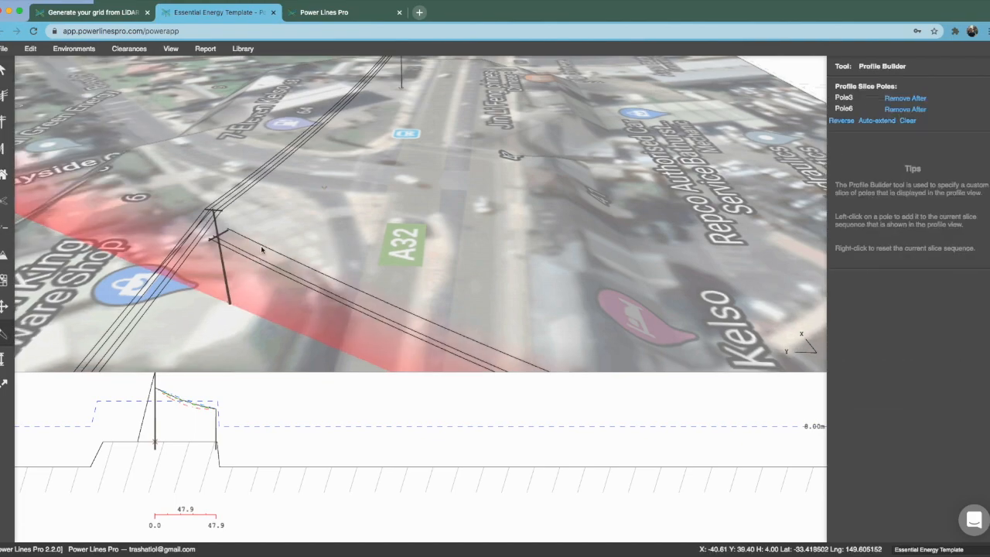
{"action": "scroll", "coordinate": [239, 449], "scroll_direction": "down", "scroll_amount": 3}
{"action": "scroll", "coordinate": [249, 218], "scroll_direction": "down", "scroll_amount": 5}
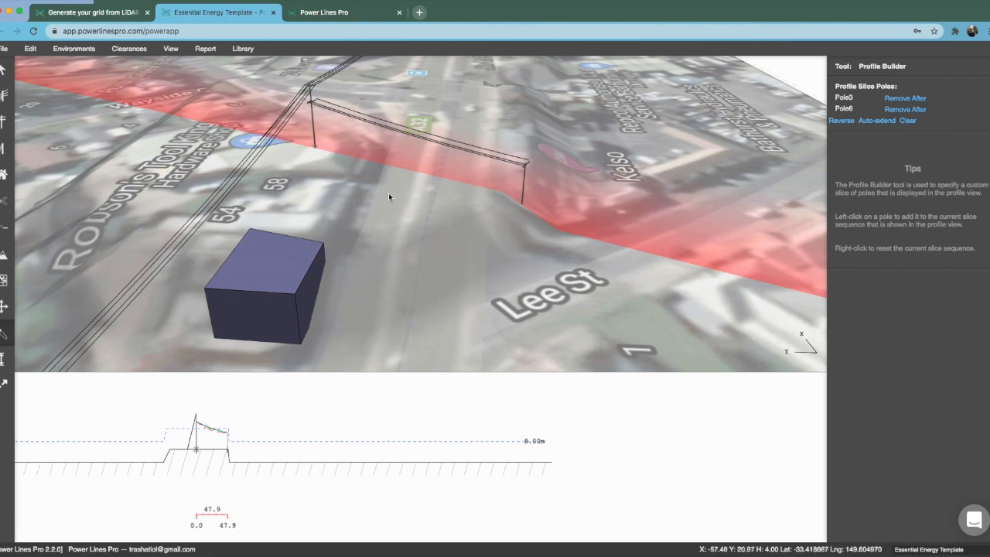
{"action": "scroll", "coordinate": [388, 193], "scroll_direction": "down", "scroll_amount": 3}
{"action": "left_click", "coordinate": [907, 120]}
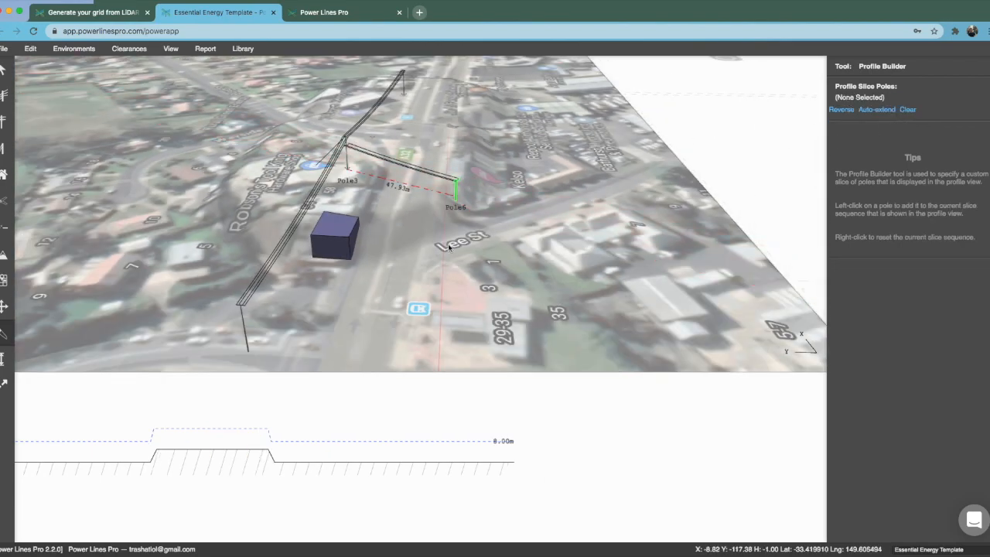
{"action": "left_click", "coordinate": [247, 333]}
{"action": "left_click", "coordinate": [347, 158]}
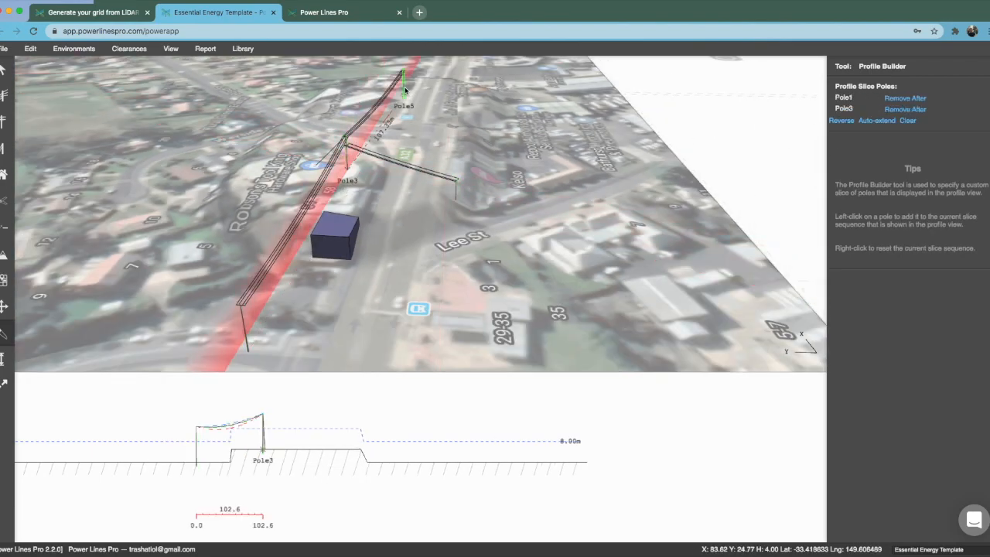
{"action": "left_click", "coordinate": [401, 89]}
Measure the ground clearance along the roadside conductor for all environments.
{"action": "left_click", "coordinate": [3, 358]}
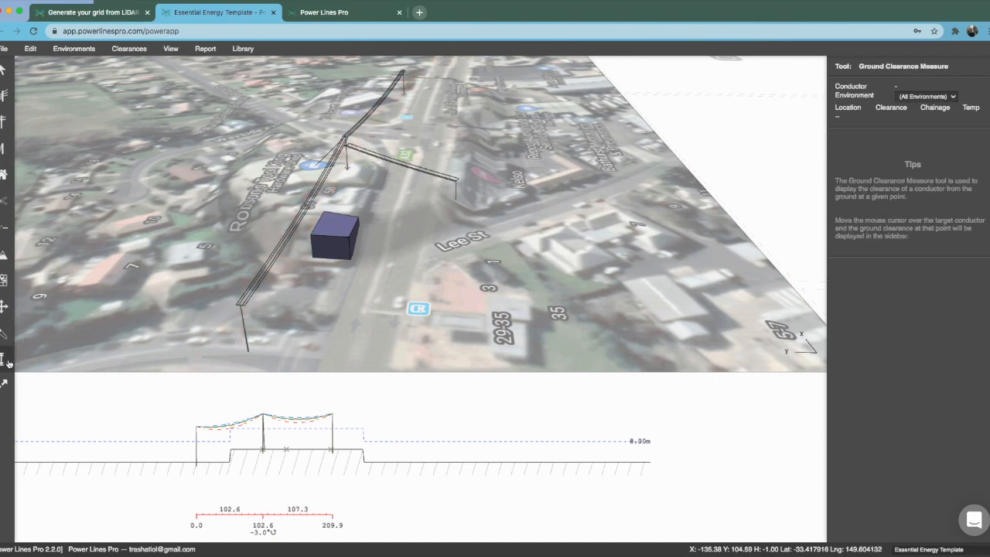
{"action": "scroll", "coordinate": [278, 296], "scroll_direction": "up", "scroll_amount": 5}
{"action": "left_click_drag", "start_coordinate": [269, 282], "coordinate": [133, 267]}
{"action": "left_click_drag", "start_coordinate": [203, 261], "coordinate": [225, 249]}
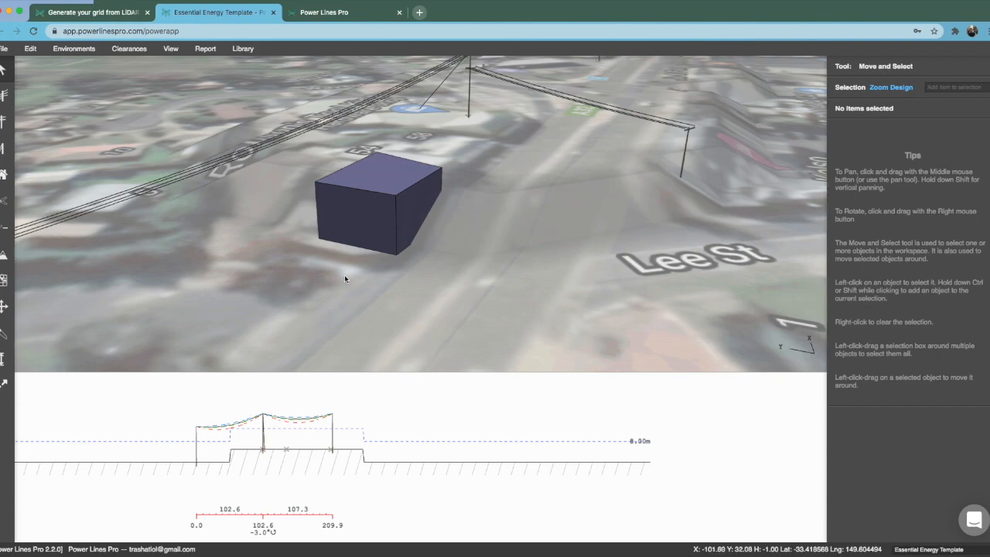
Open the support chat to view its contact options and close it again.
{"action": "left_click", "coordinate": [975, 523]}
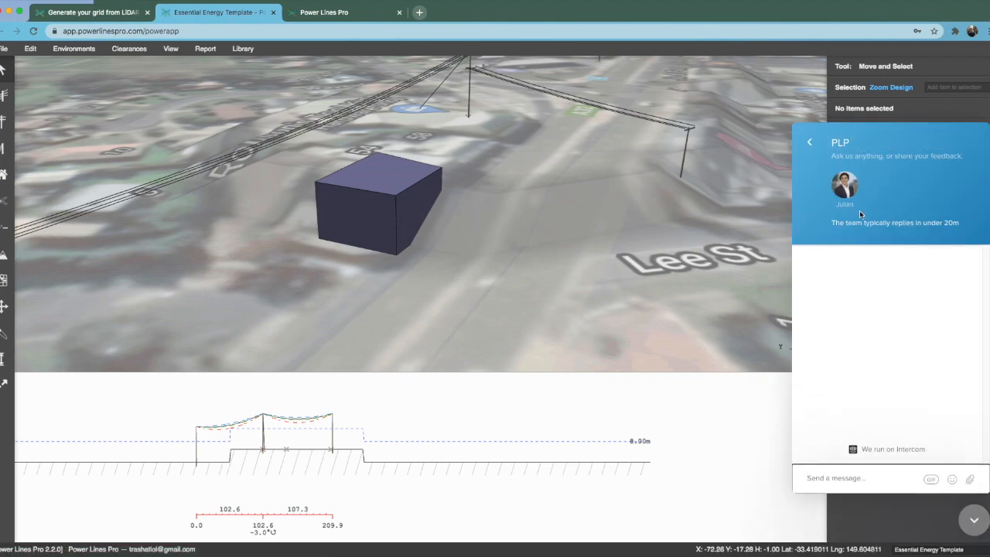
{"action": "left_click", "coordinate": [974, 529]}
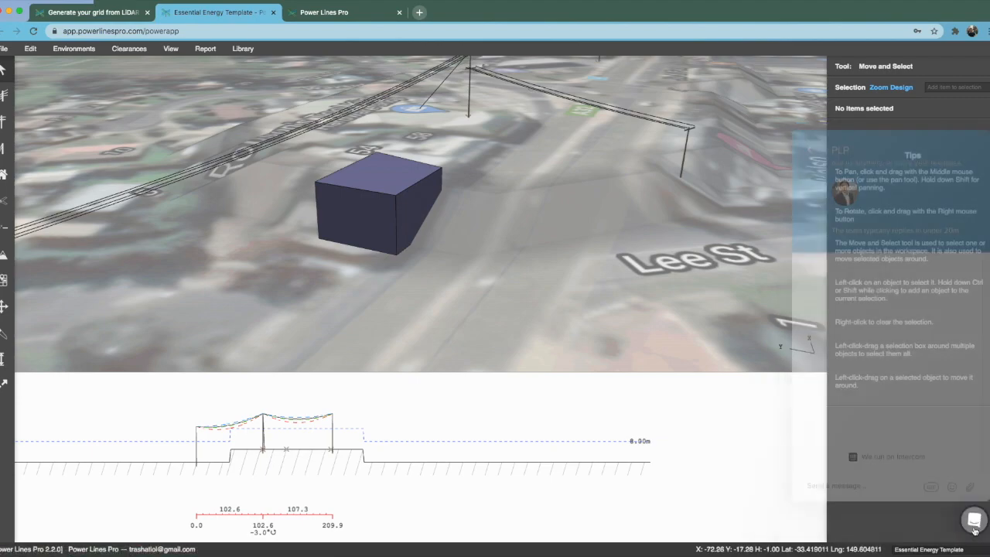